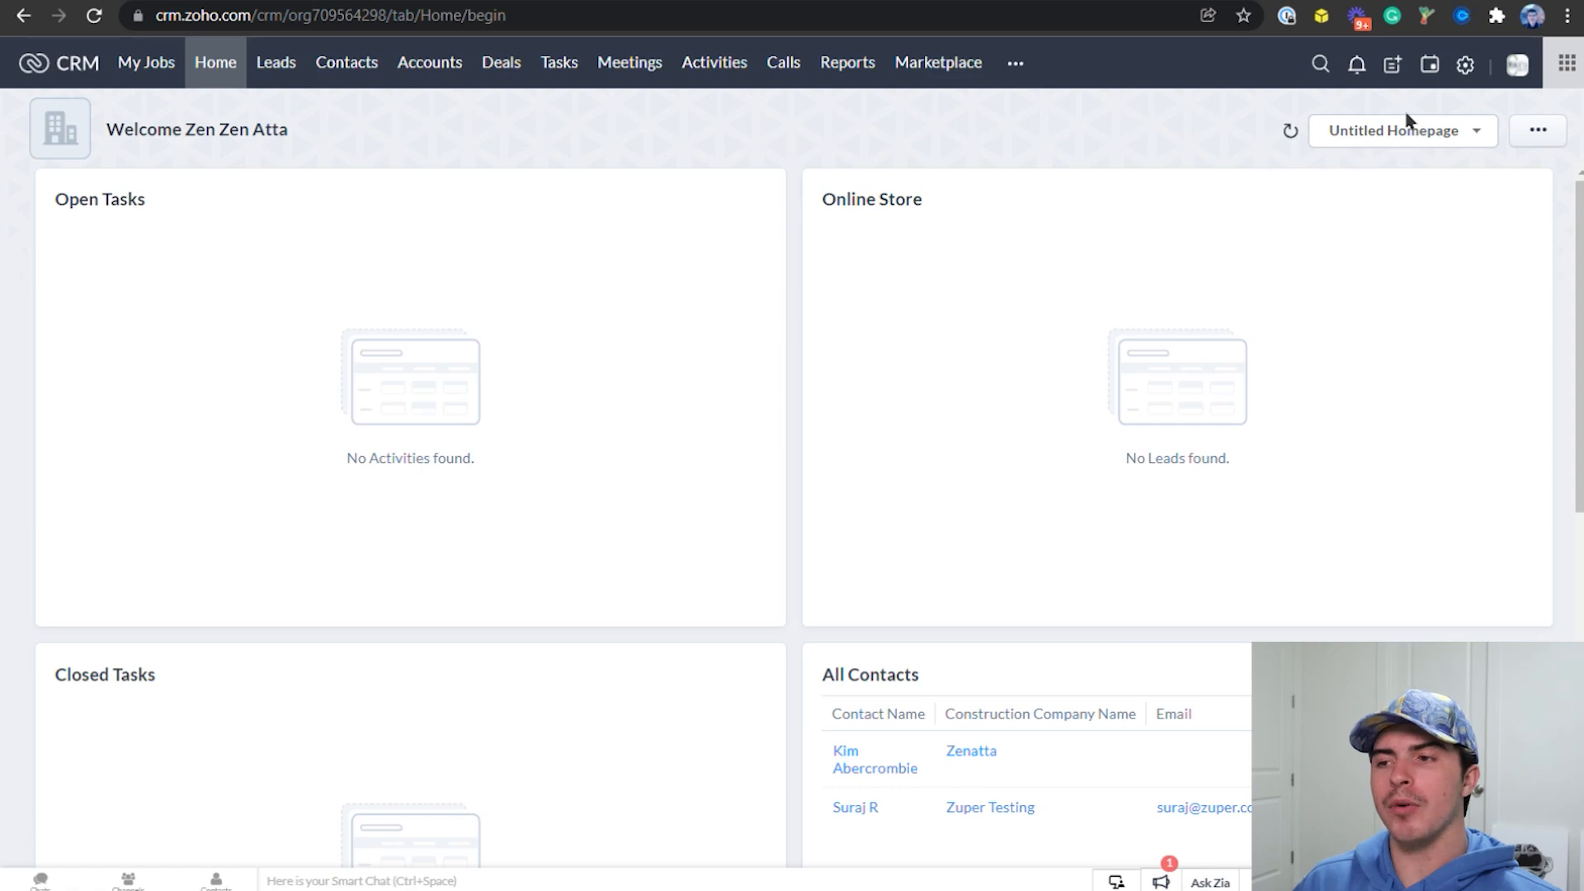
Open the pick list properties of the Lead Status field in the Leads module's Standard layout
left_click(1477, 68)
left_click(1275, 239)
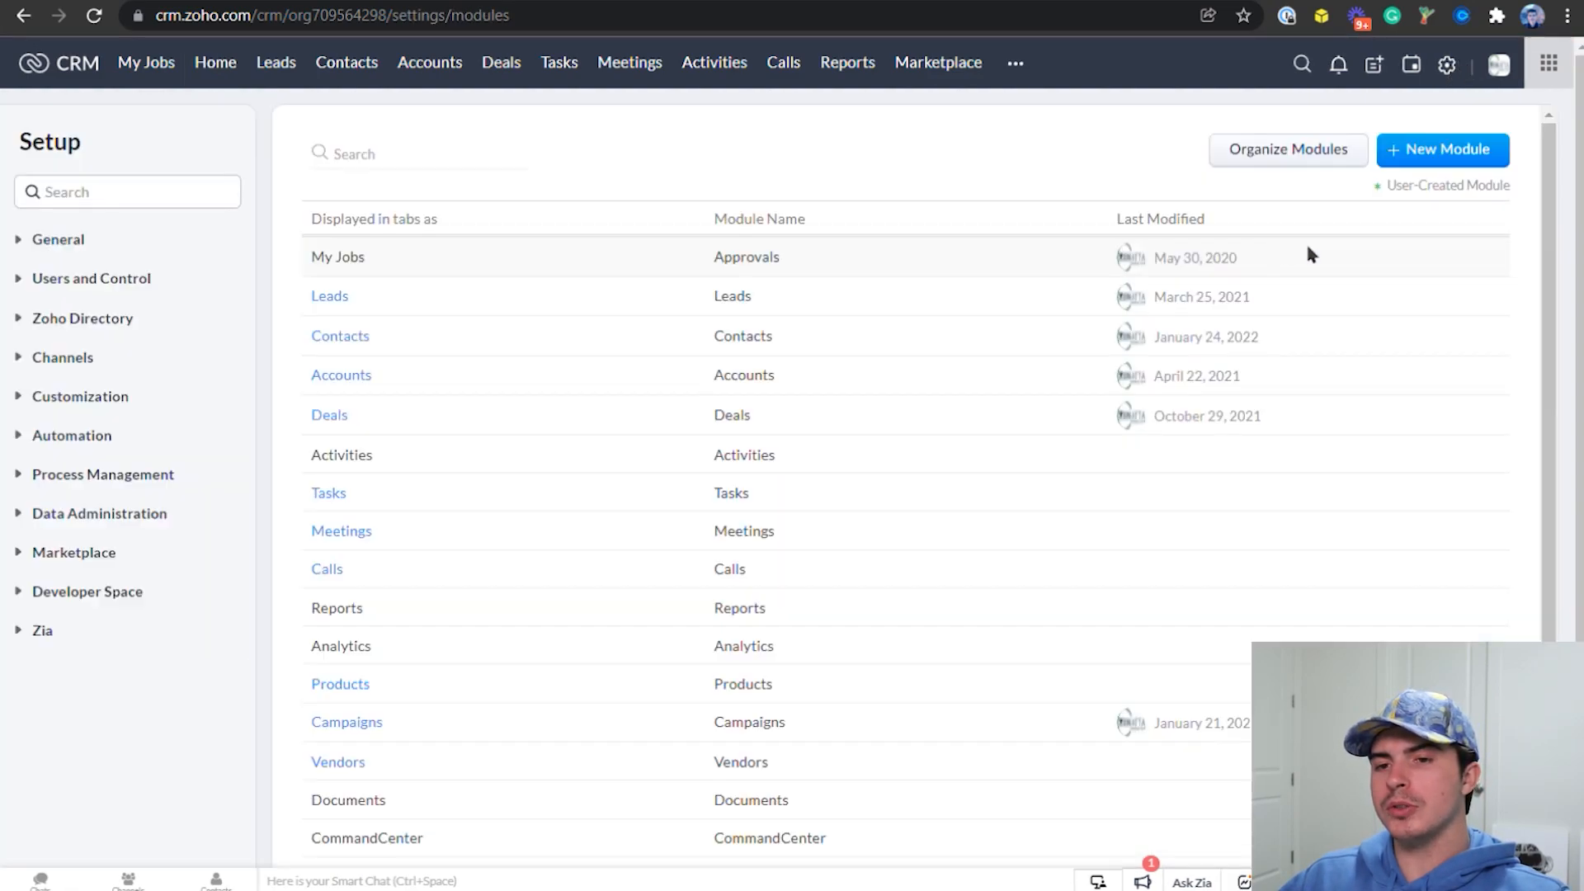
left_click(332, 342)
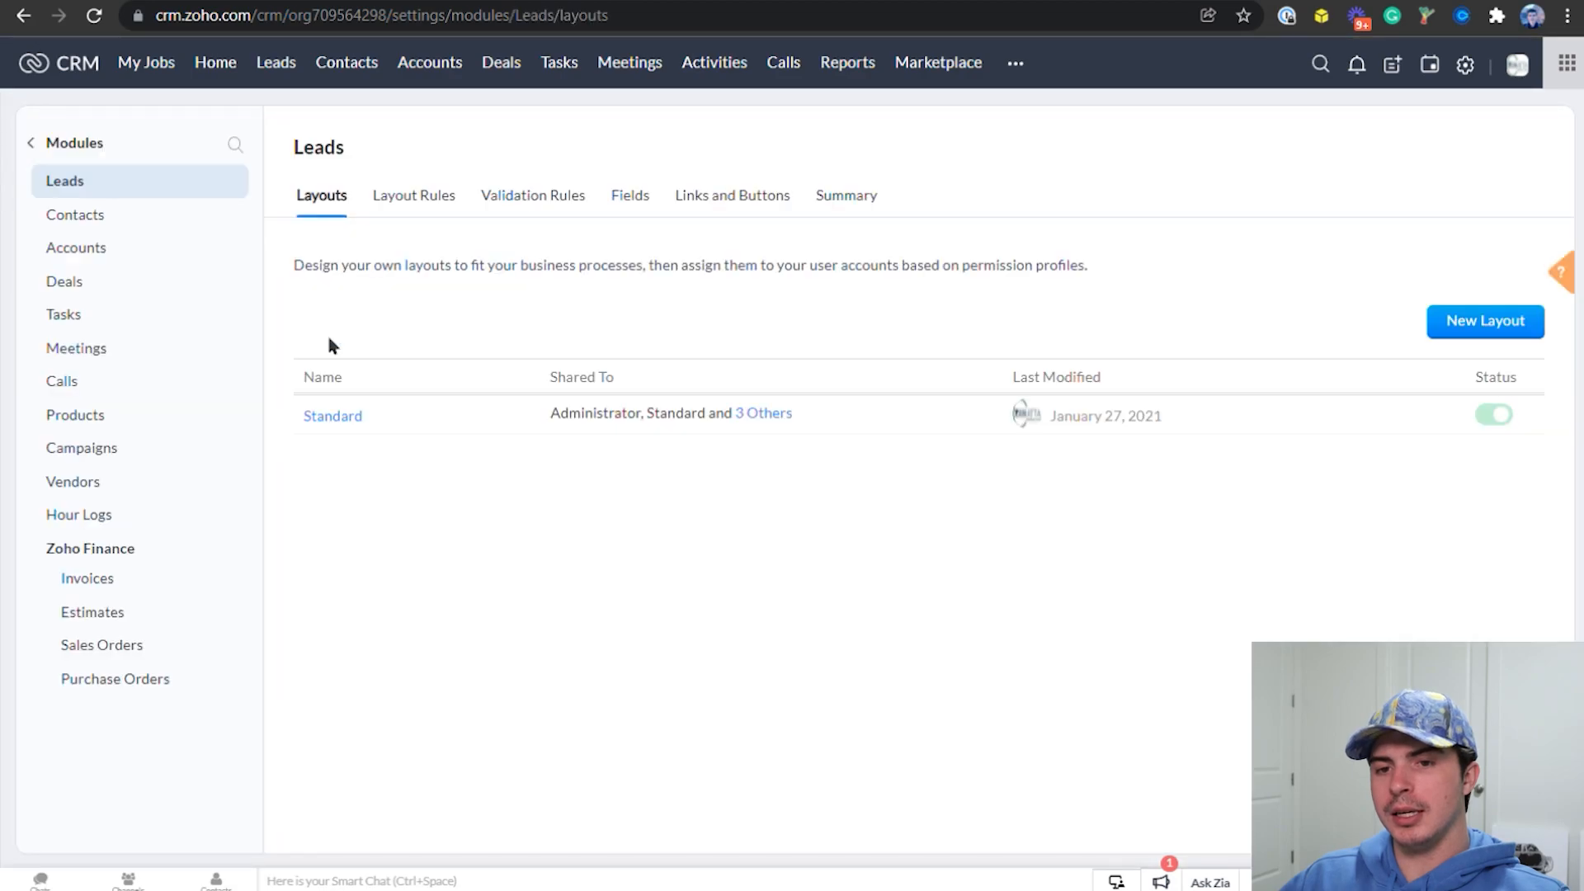
left_click(333, 416)
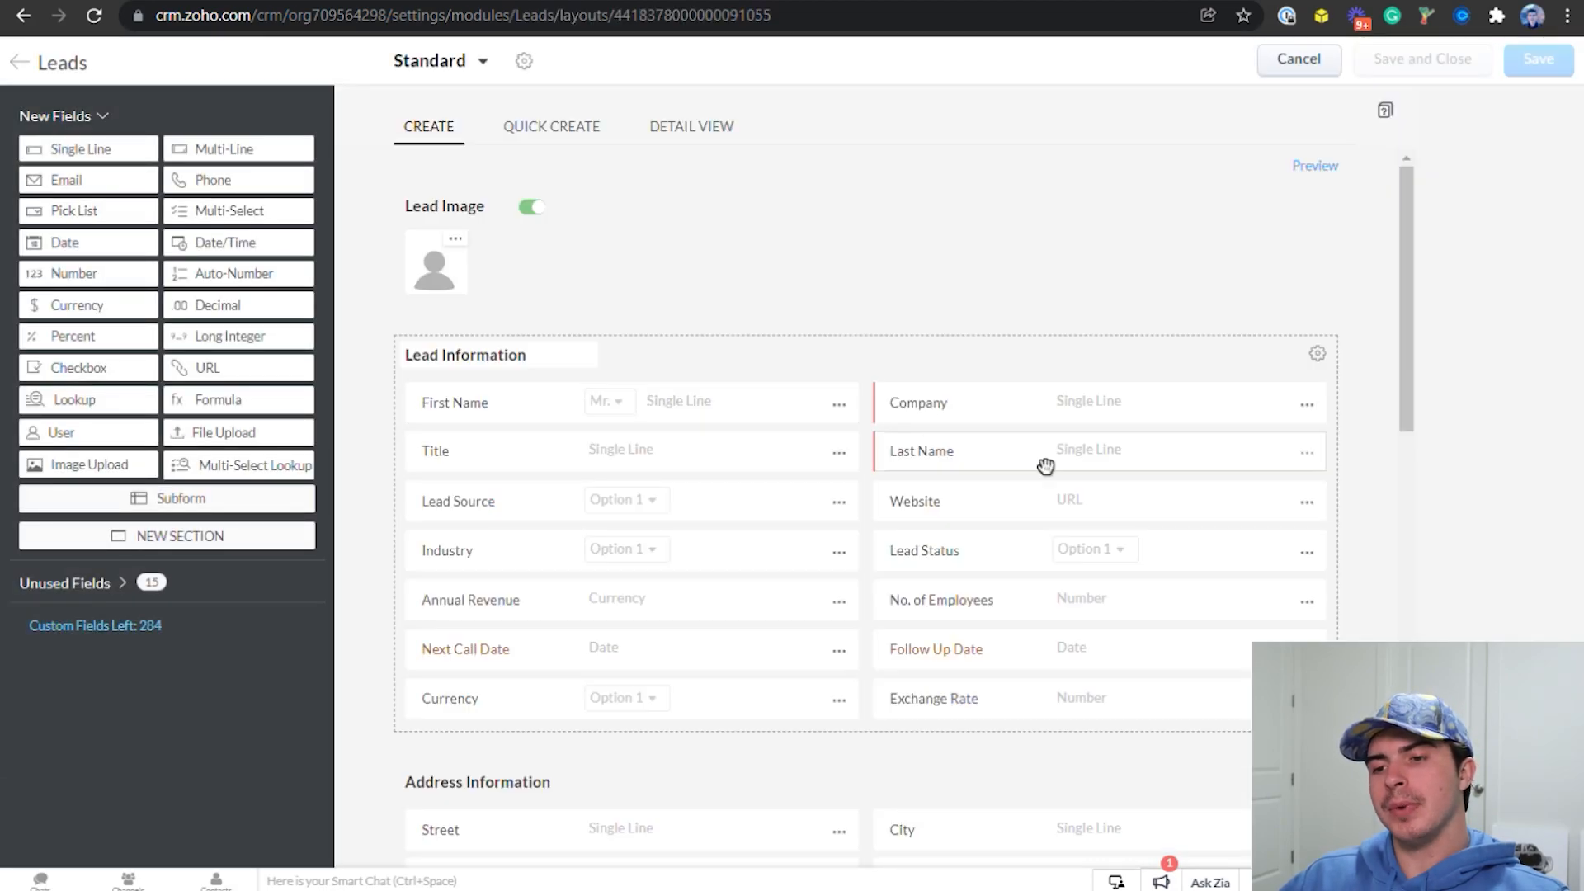
left_click(1305, 552)
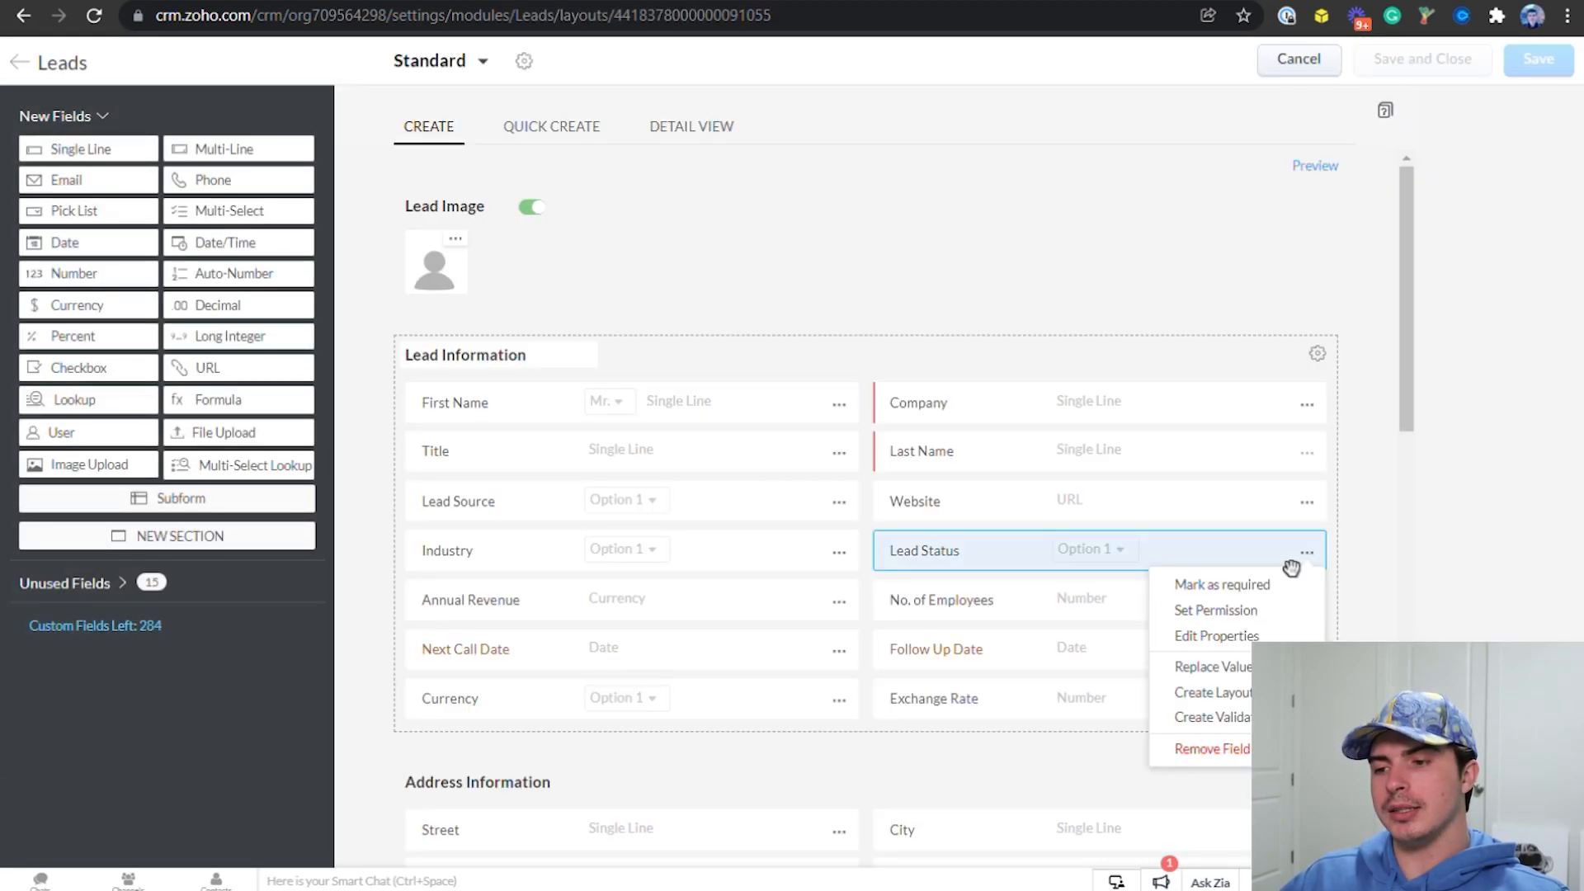
left_click(1273, 635)
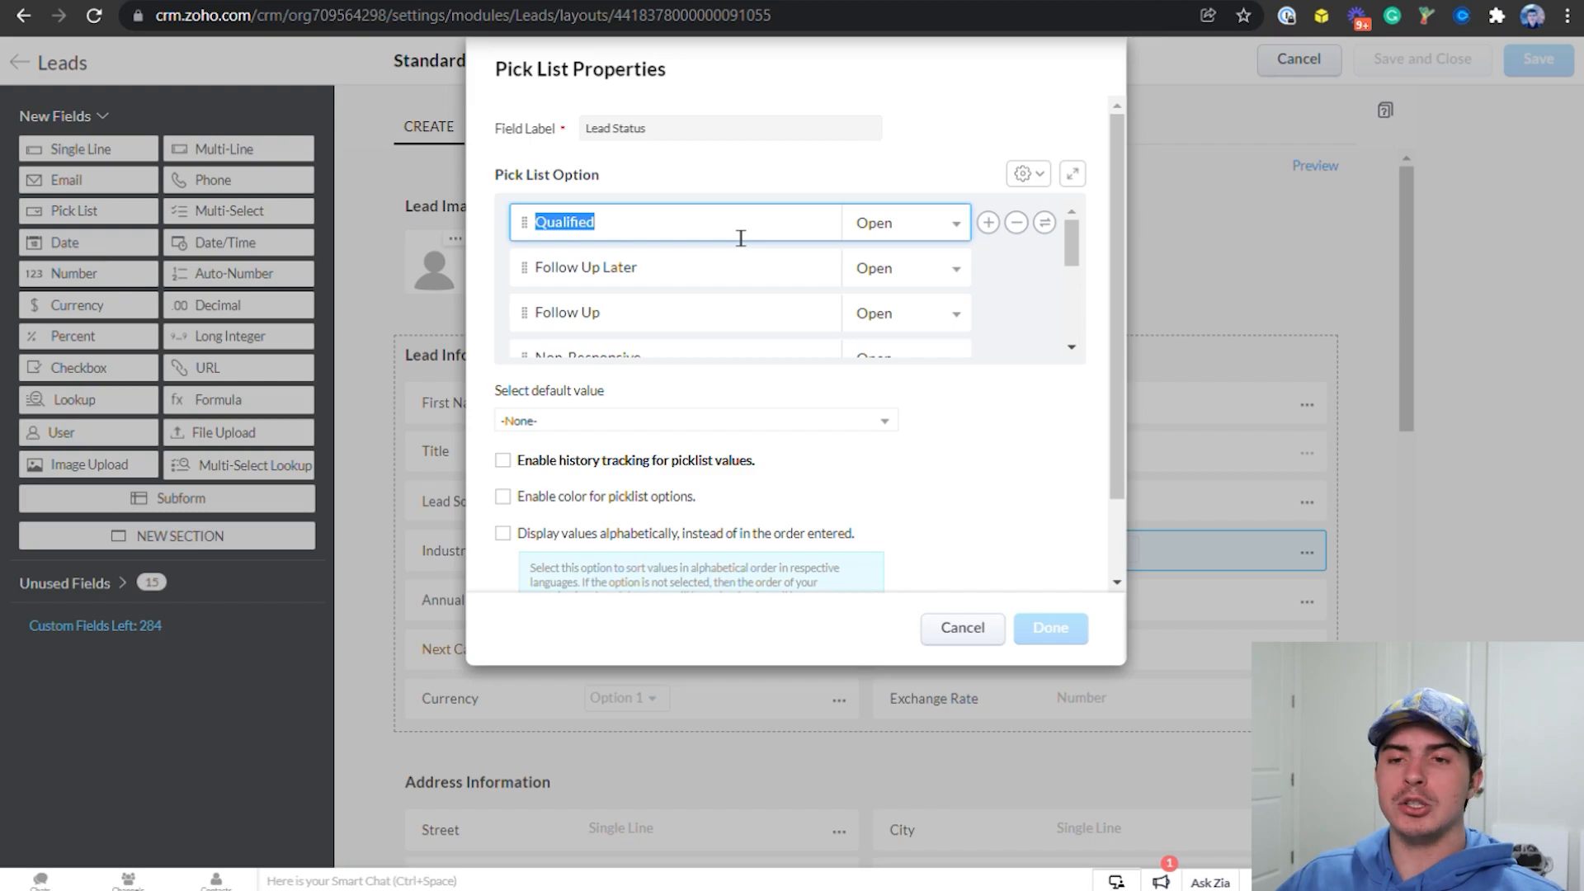
Rename the Qualified lead status as Rejected with type Junk, and rename Follow Up Later as Recycled
type("Rejected")
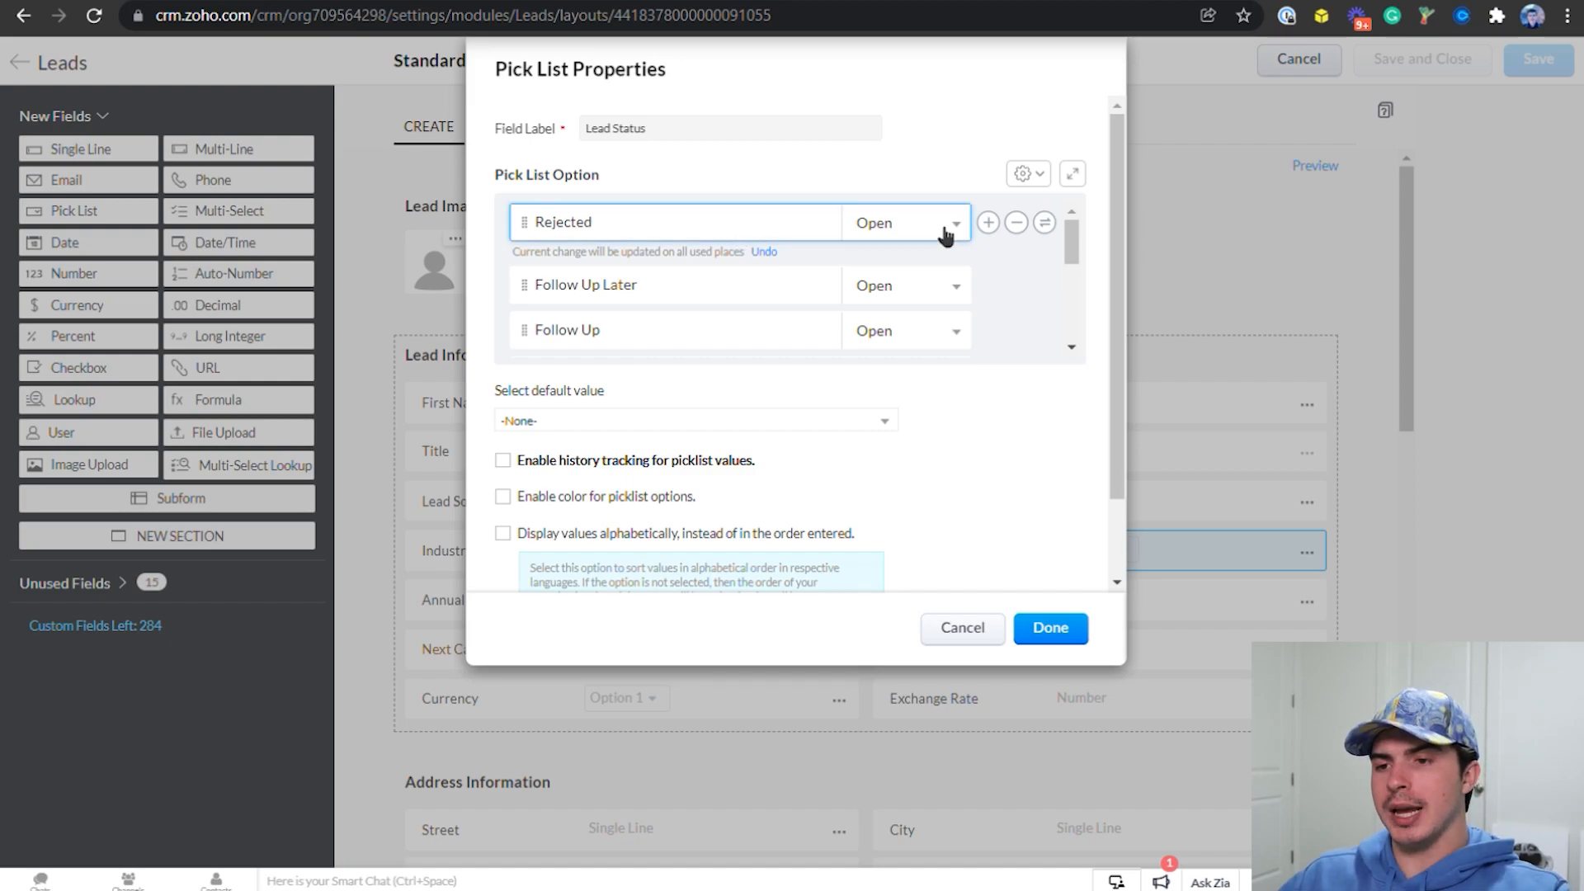
left_click(922, 282)
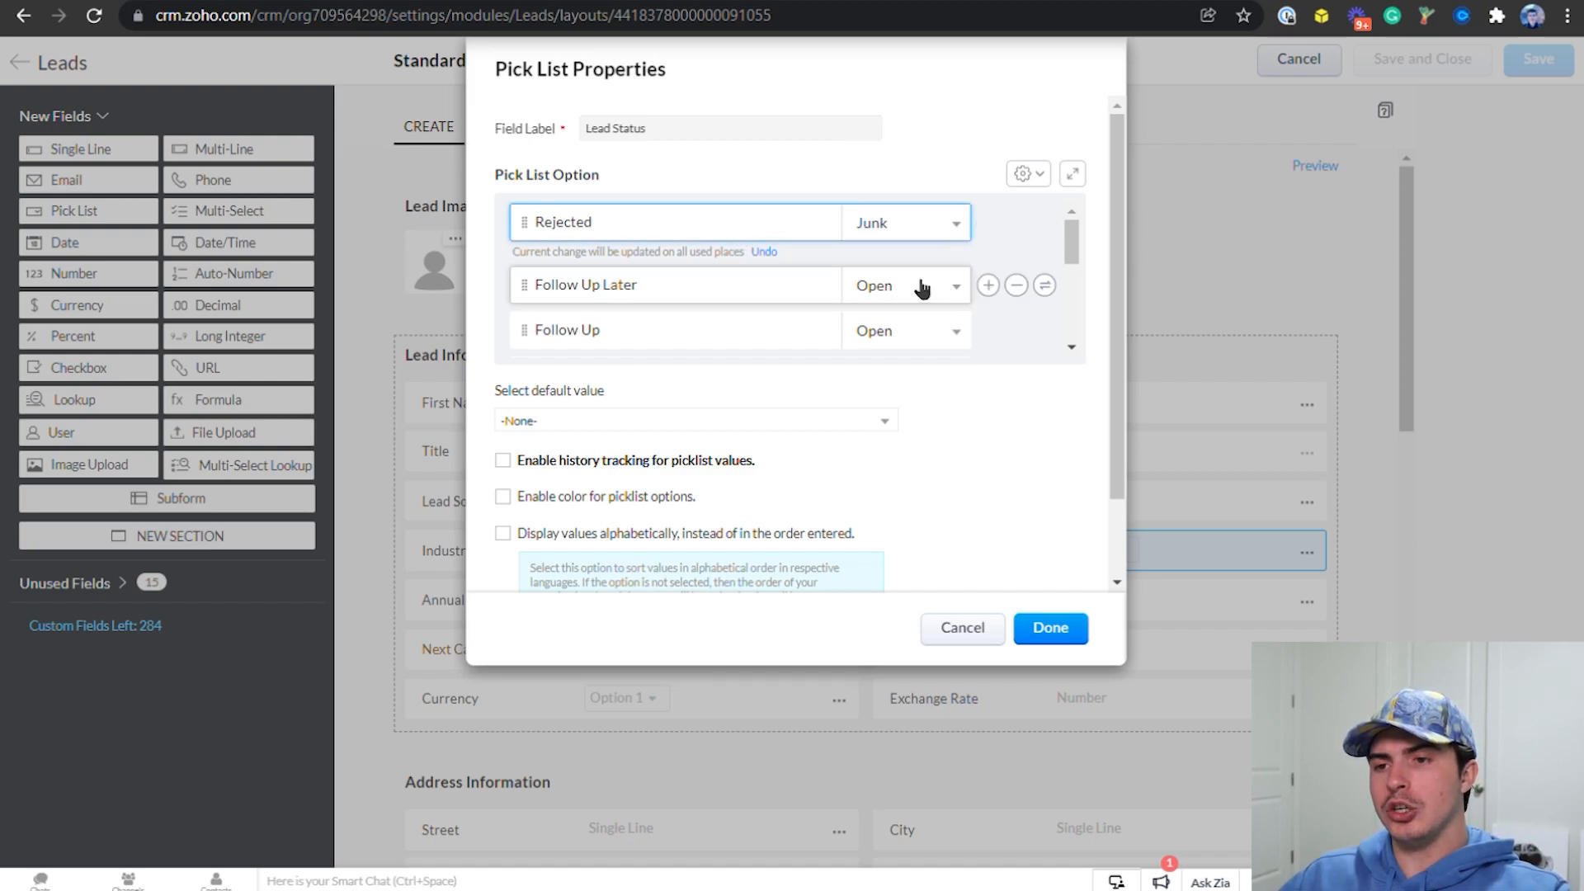
double_click(735, 292)
triple_click(739, 293)
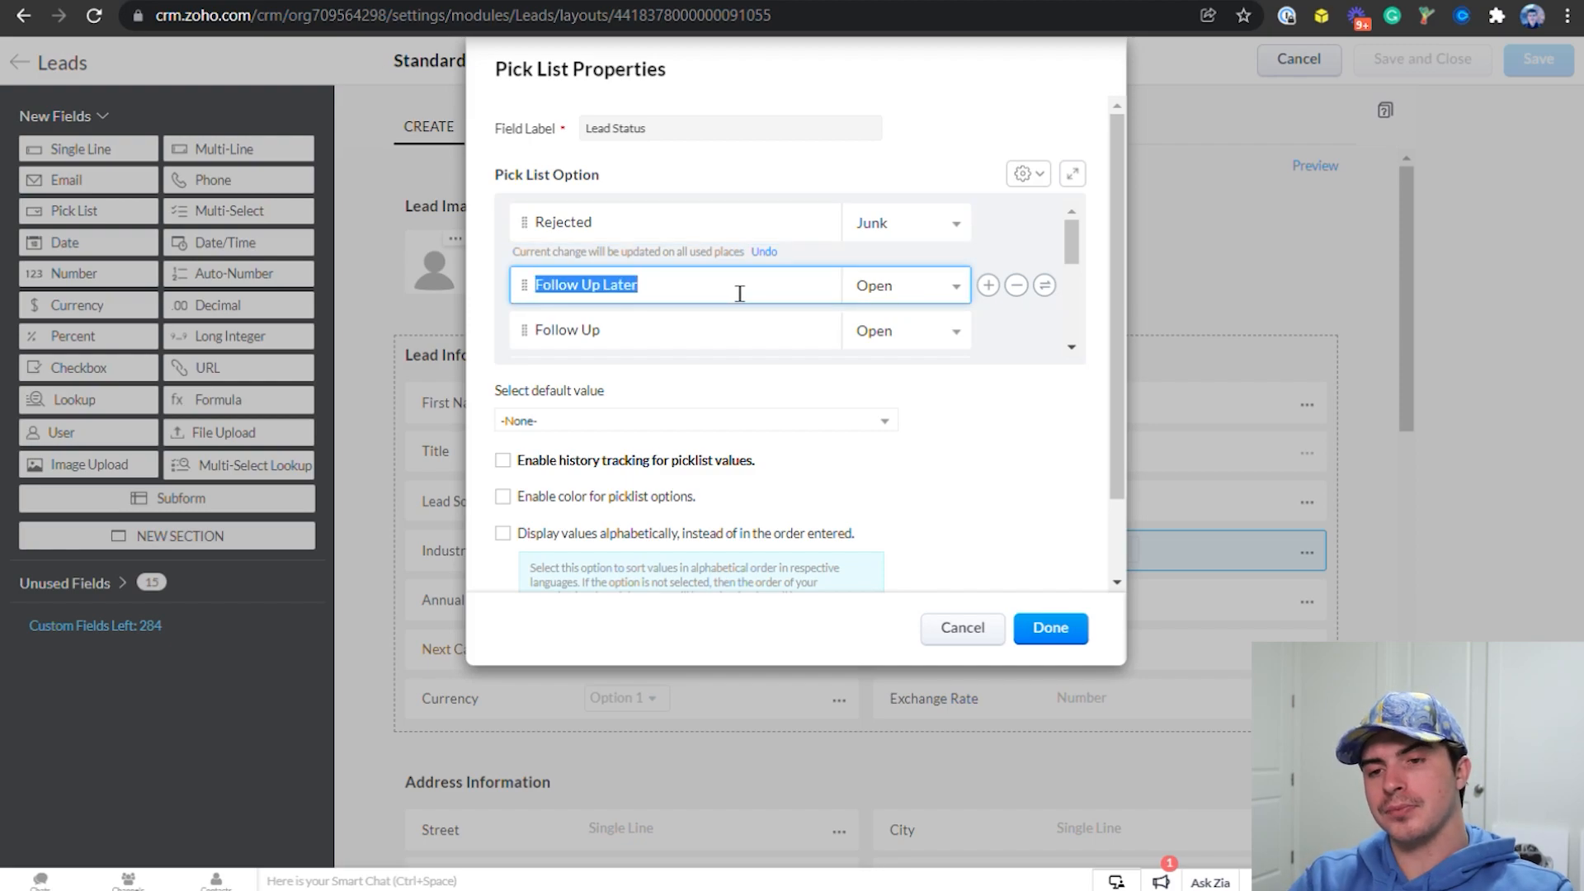
type("Recycled")
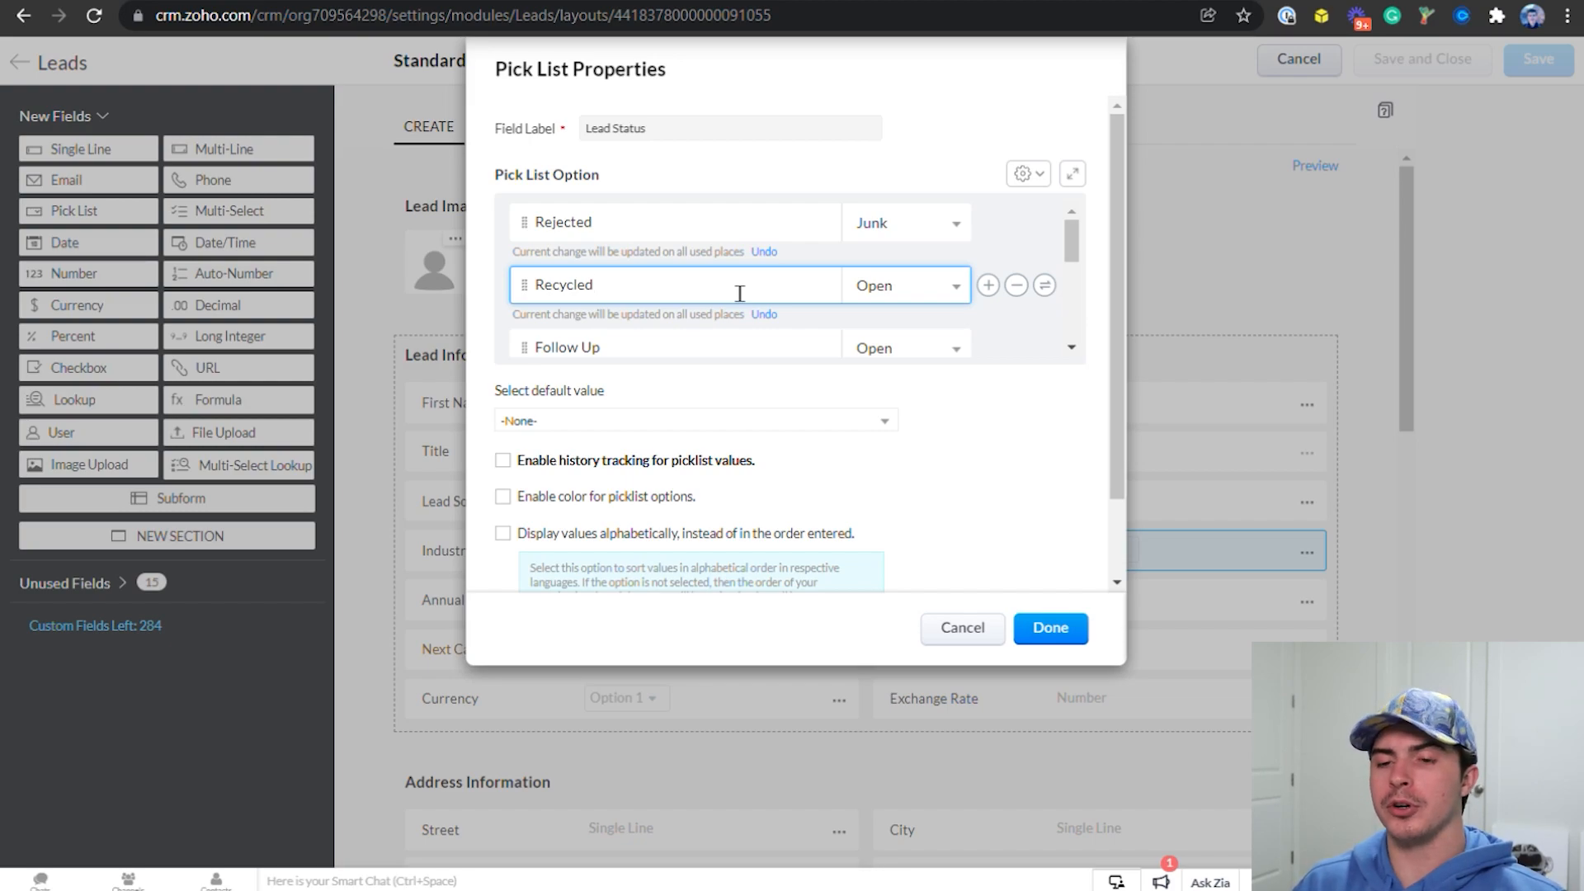
Rename the Follow Up option of the Lead Status pick list as MQL
left_click(660, 350)
double_click(661, 351)
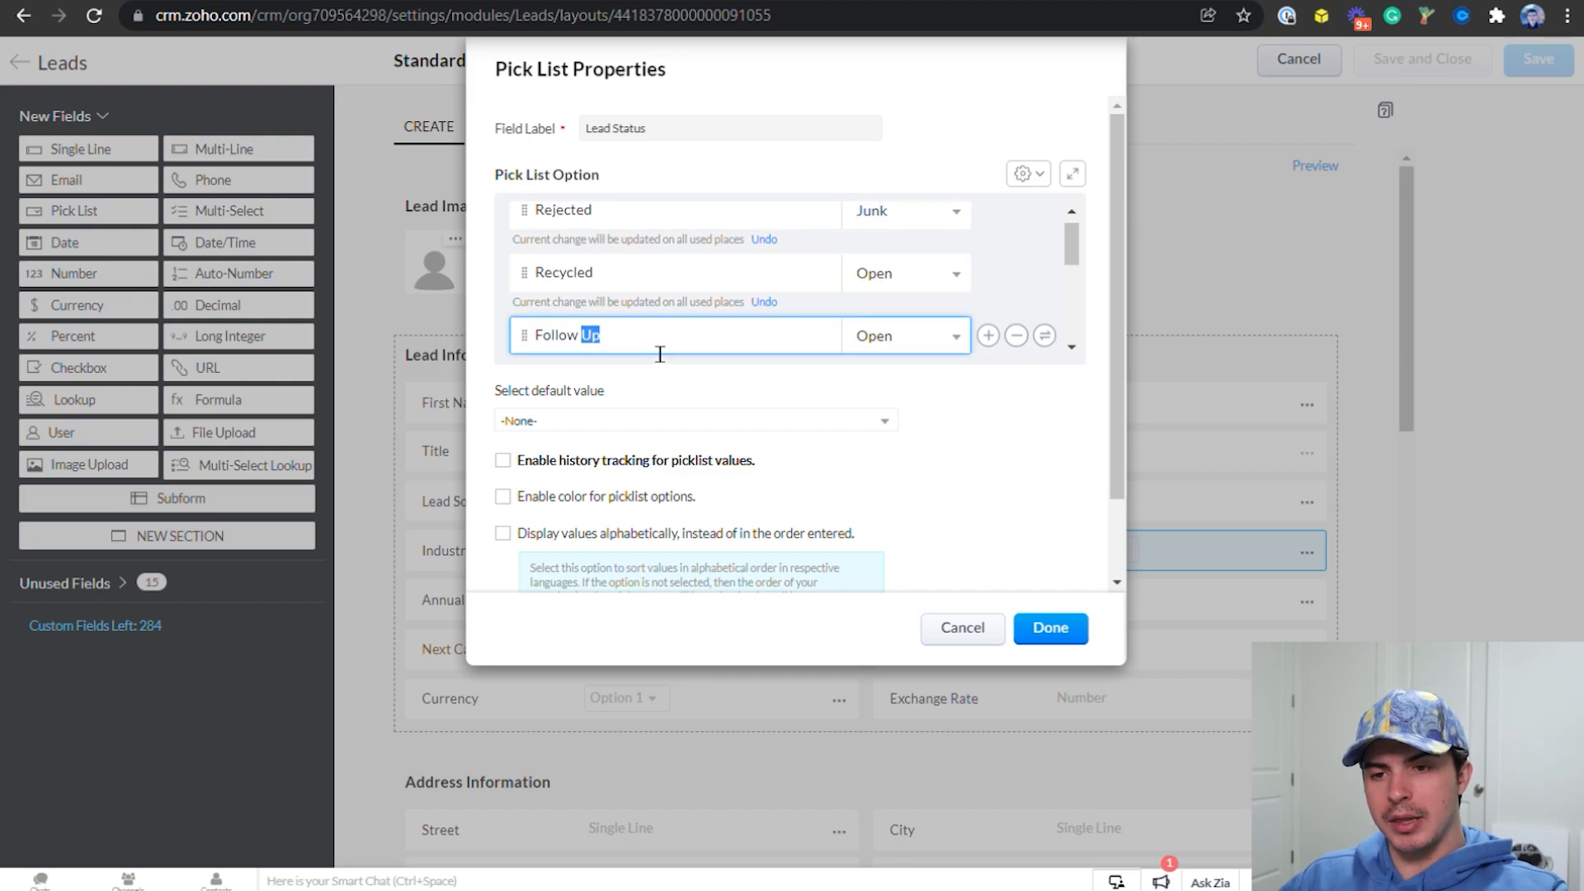
triple_click(660, 354)
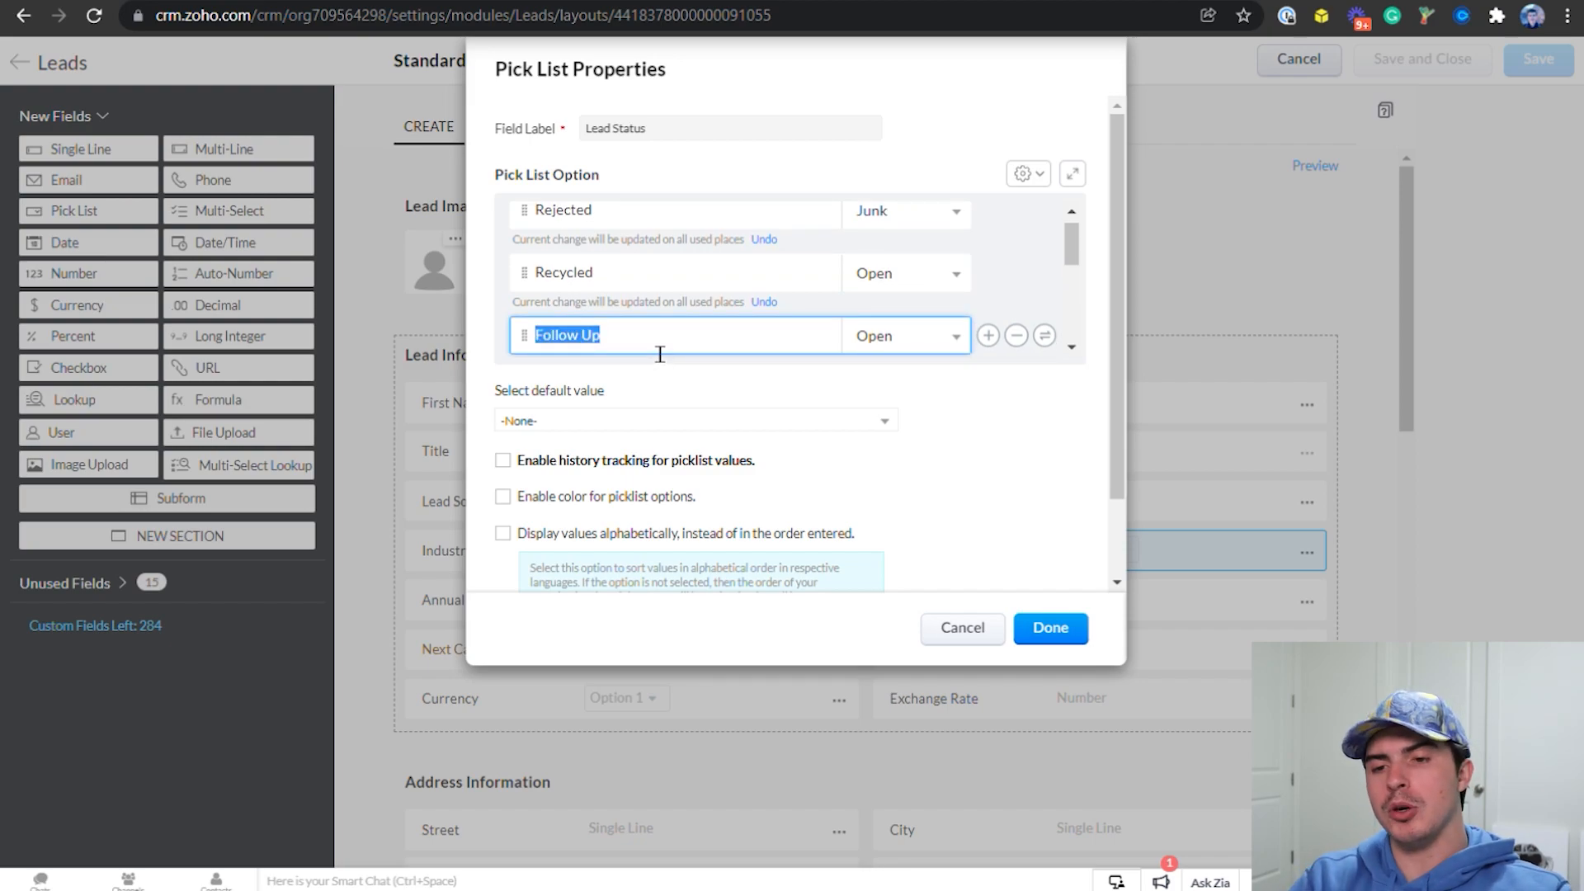
type("MQL")
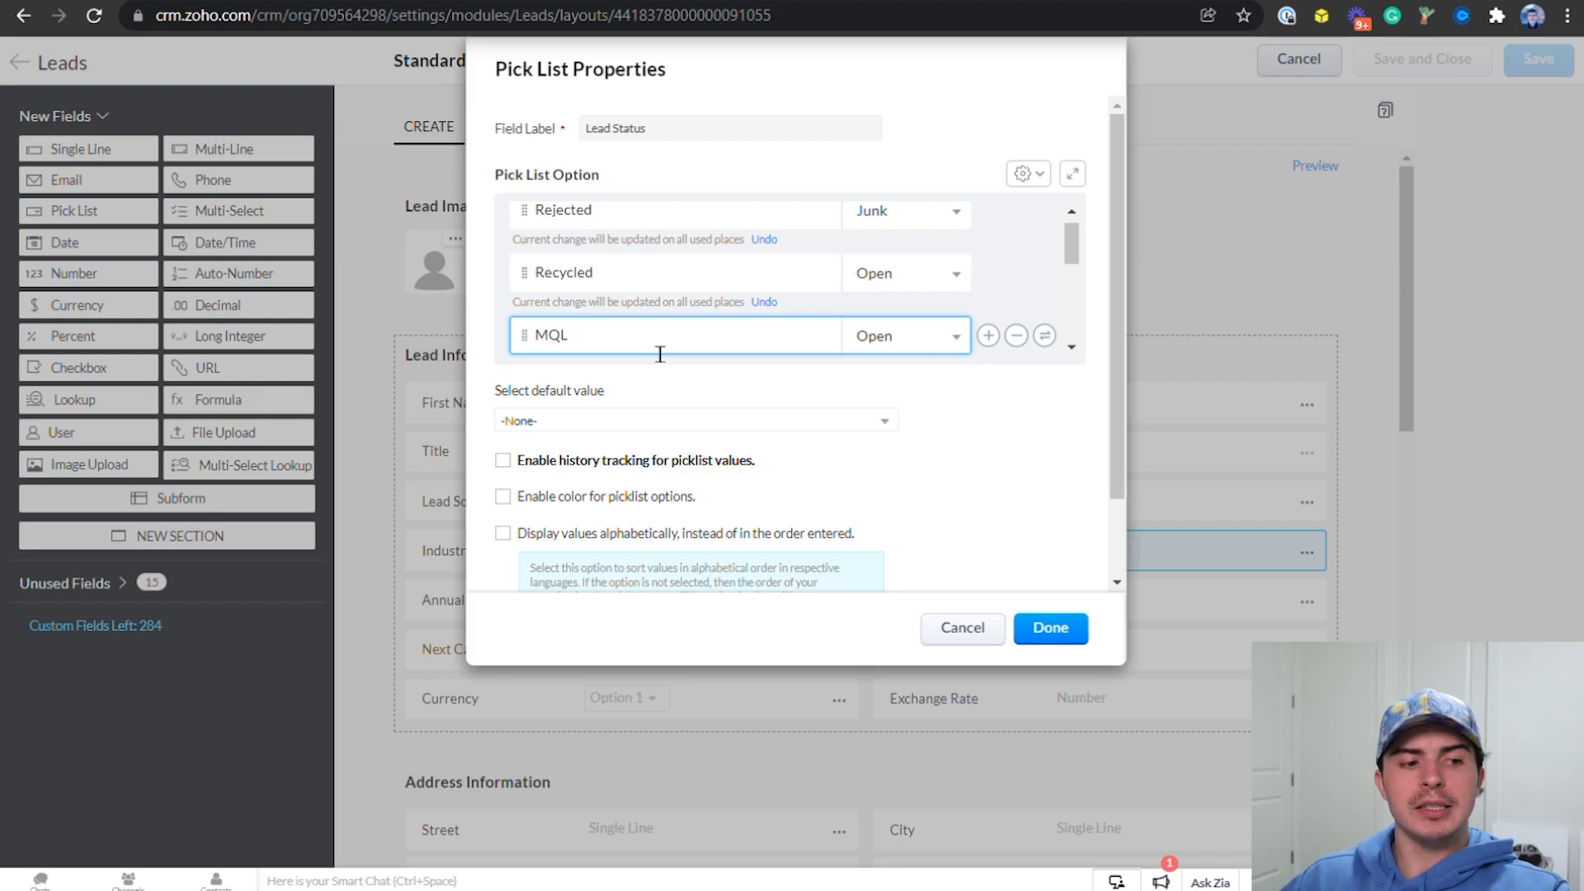
Rename the Non-Responsive option of the Lead Status pick list as Working
scroll(675, 251, "down", 3)
scroll(665, 269, "up", 3)
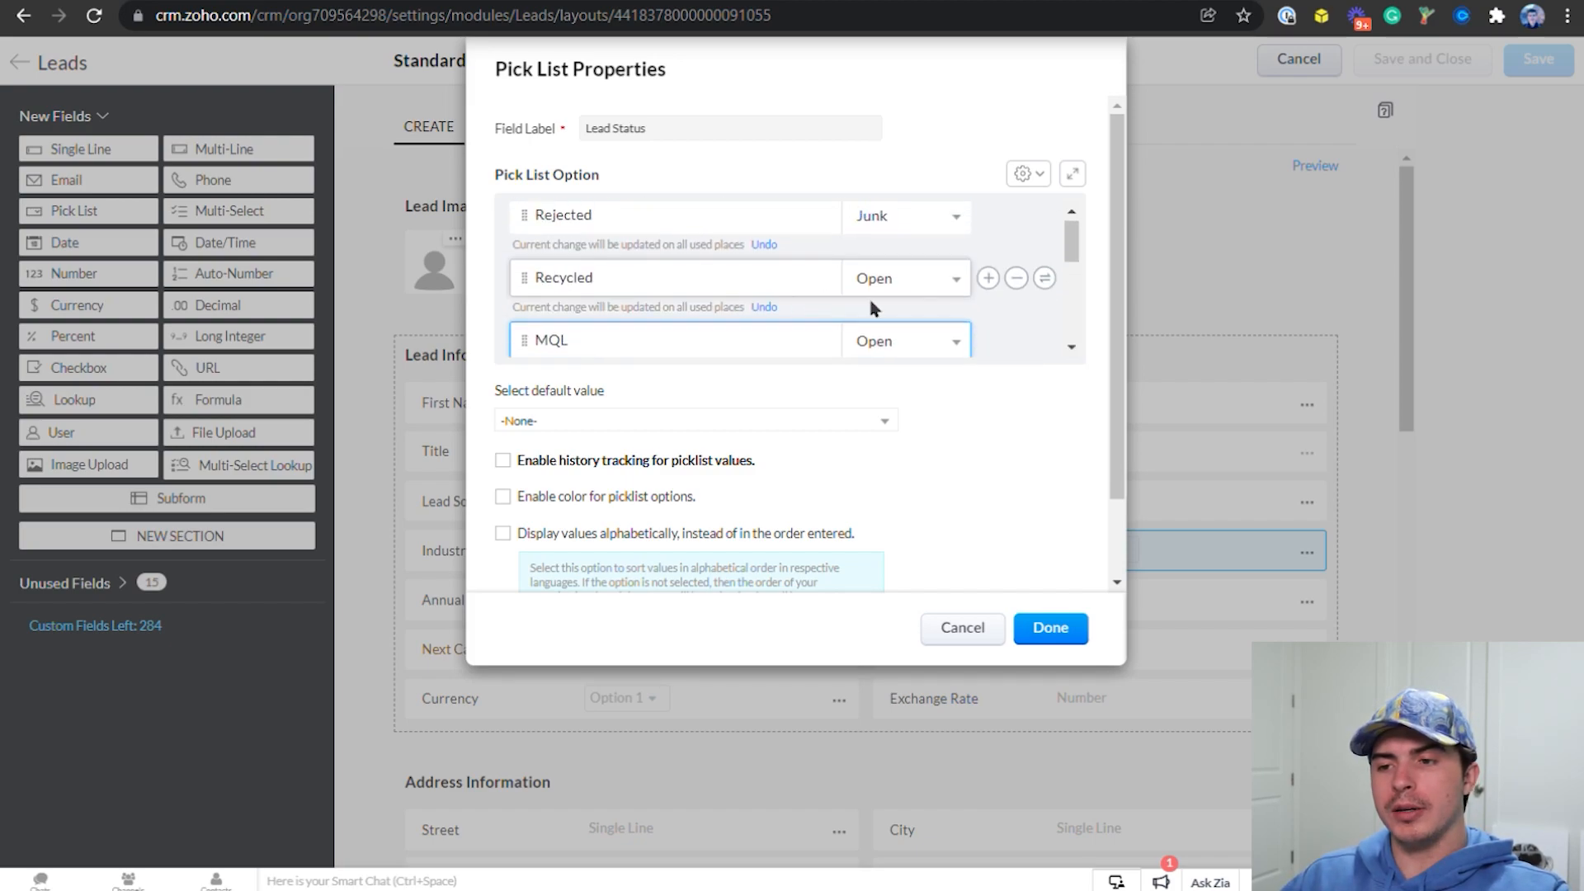
left_click(1070, 347)
left_click(717, 341)
triple_click(717, 336)
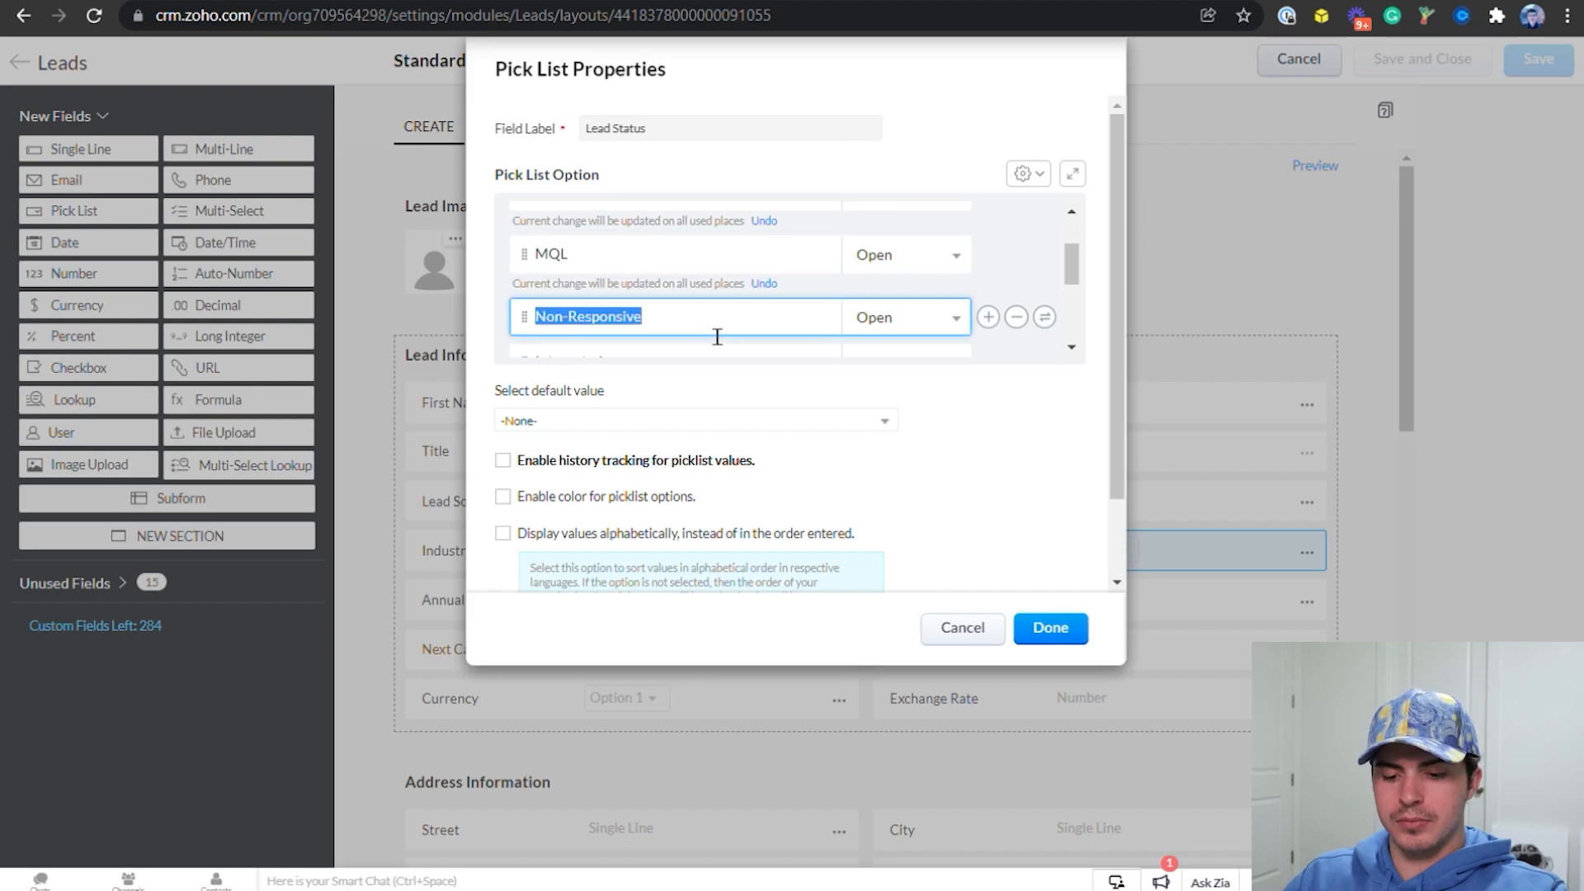
type("WOrking")
key("BackSpace")
key("BackSpace")
key("BackSpace")
key("BackSpace")
key("BackSpace")
key("BackSpace")
type("orking")
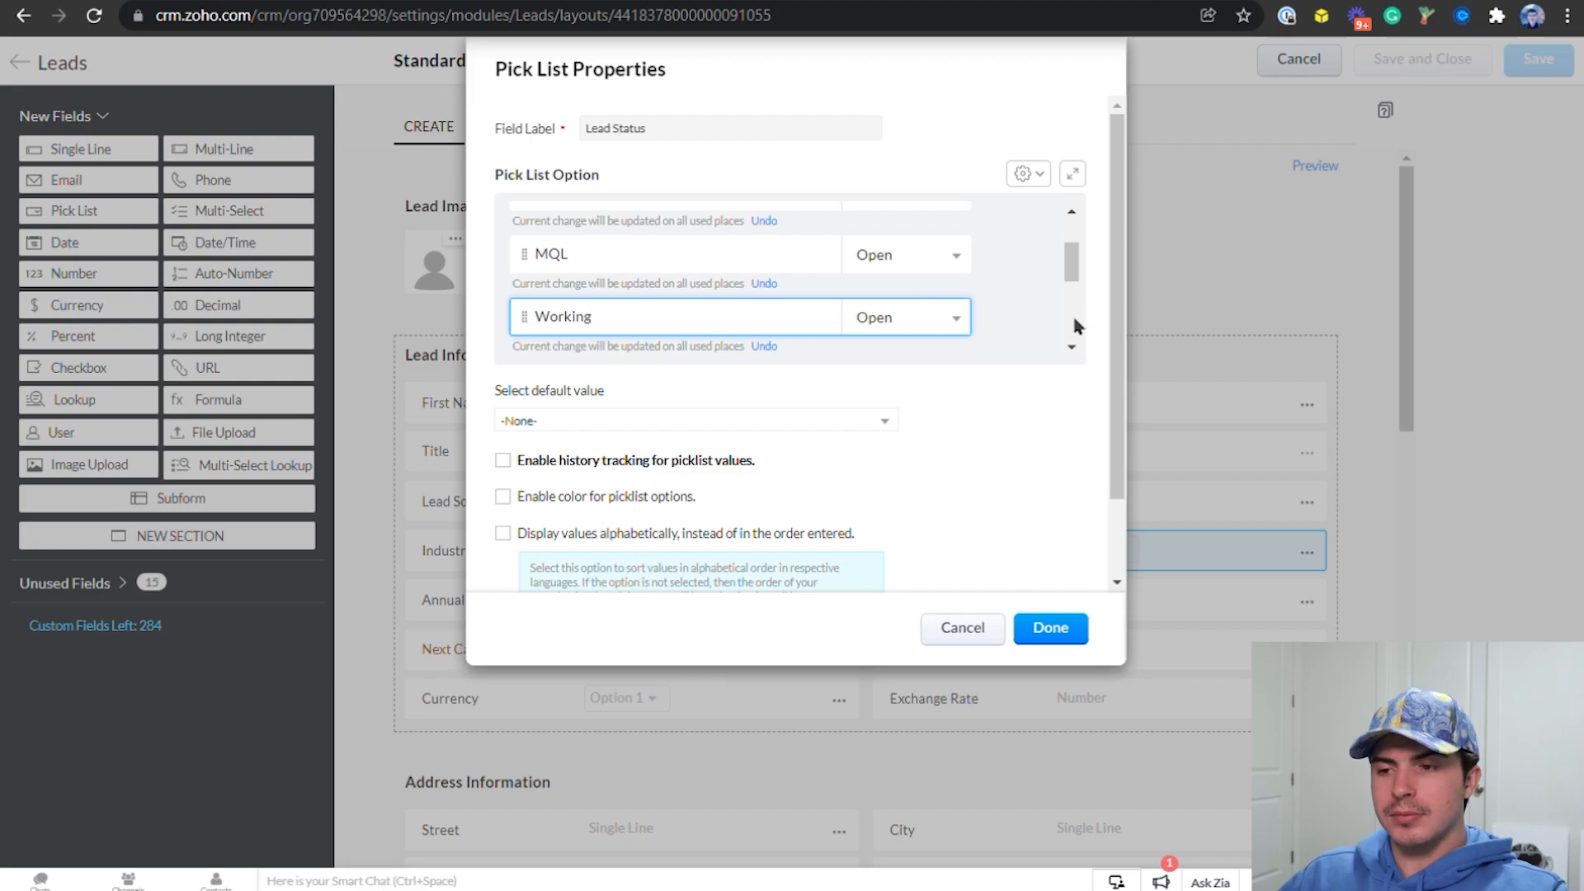
Rename the Lead Status option below Working as Reached
left_click(1071, 346)
scroll(838, 350, "down", 1)
double_click(647, 316)
type("Reached")
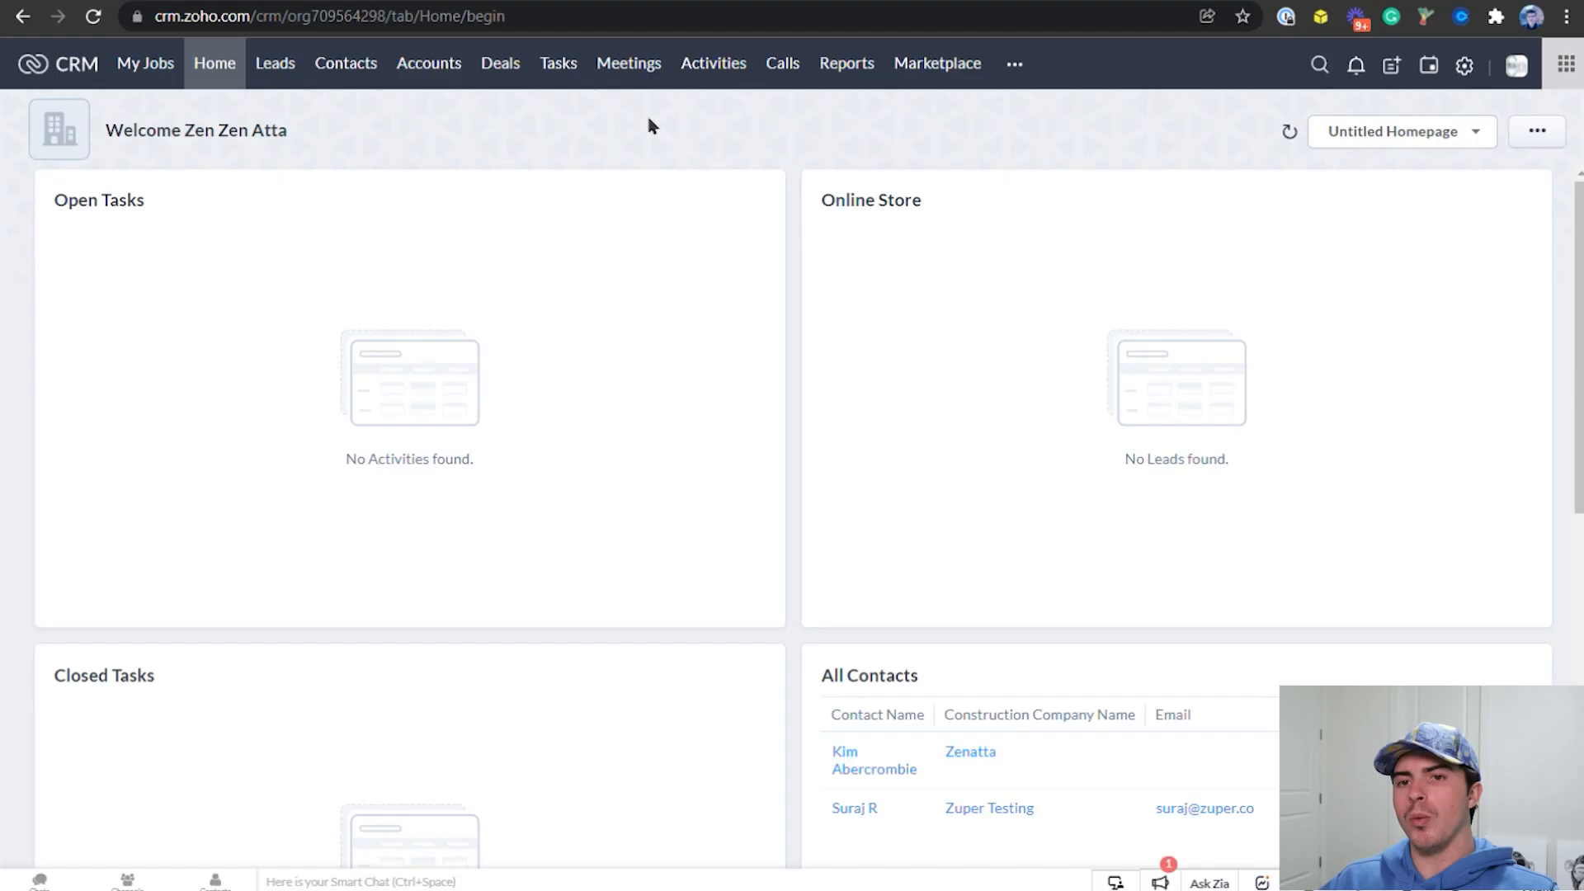
Go to the Zoho One dashboard at one.zoho.com and switch to Zoho Forms
key("ctrl+l")
type("one.zoho.com")
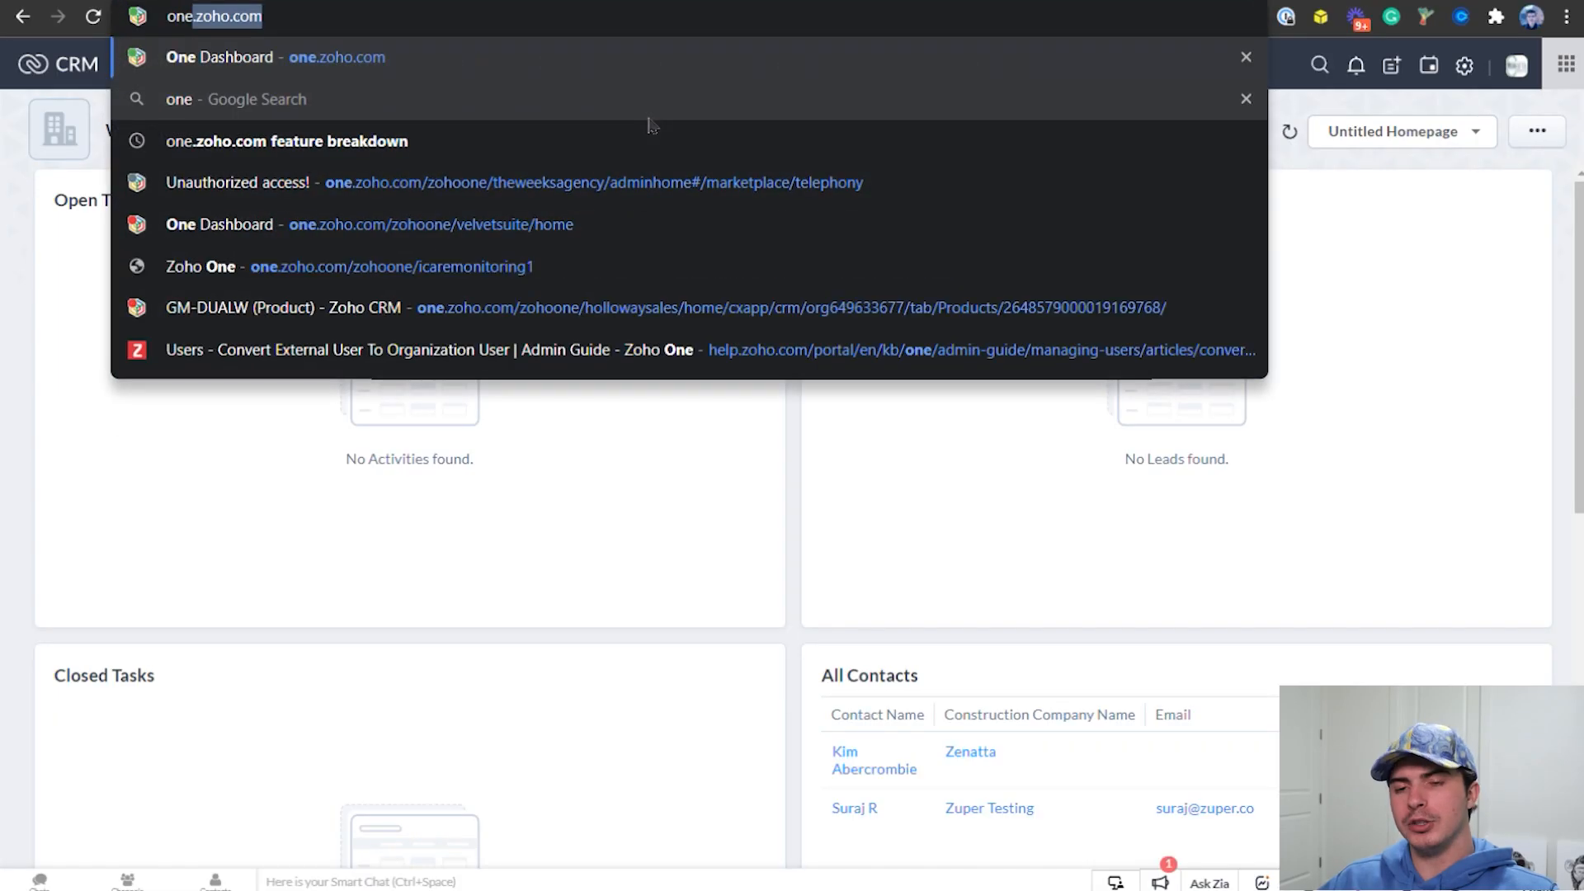
key("Return")
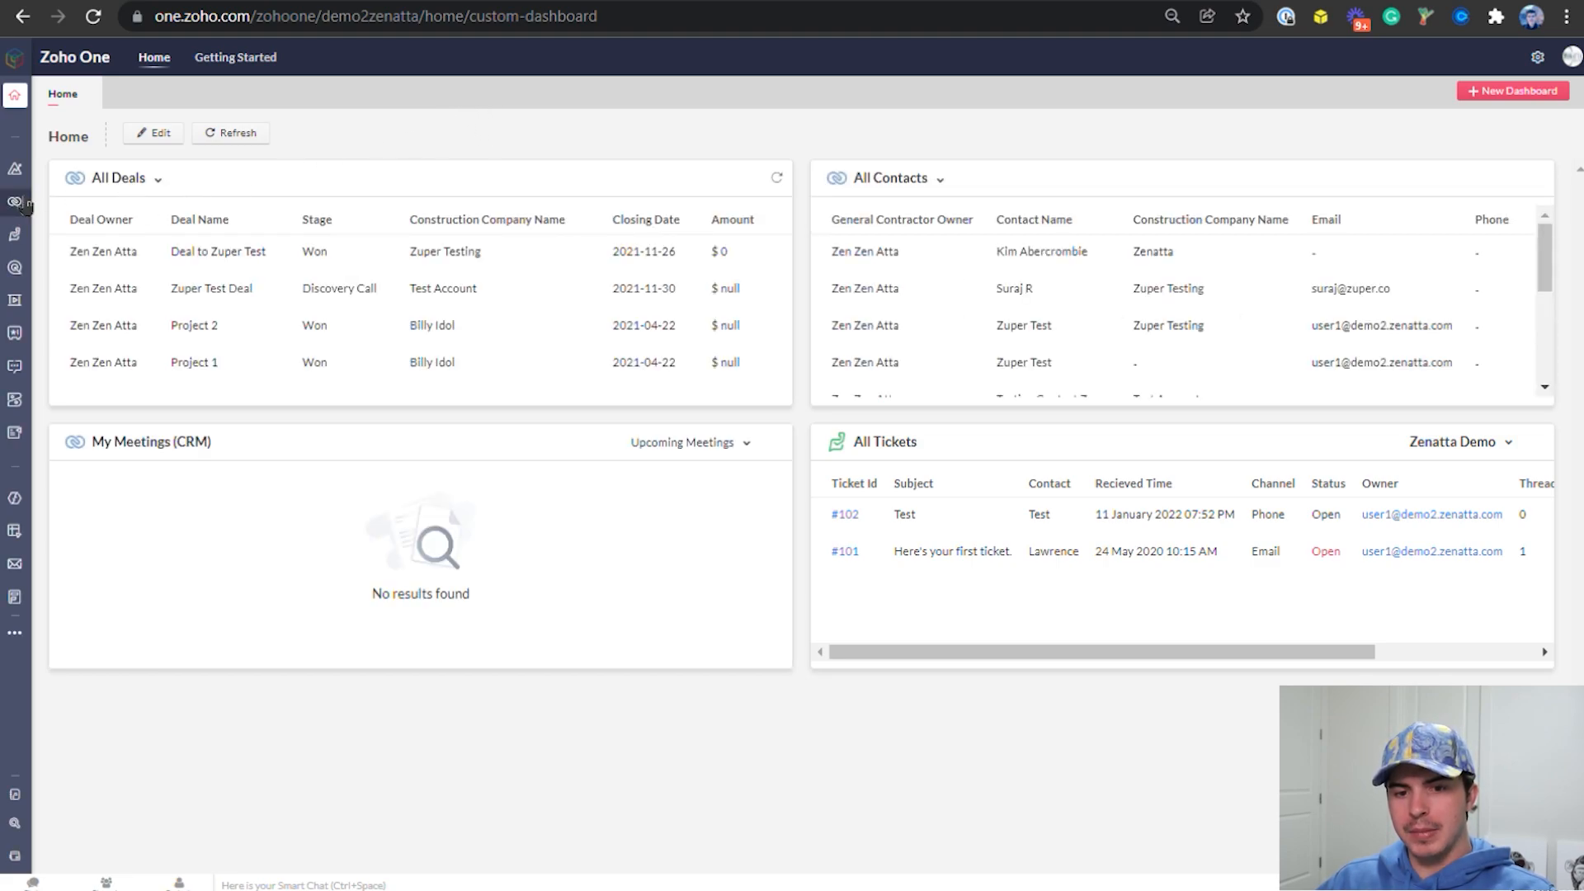
mouse_move(16, 202)
left_click(57, 636)
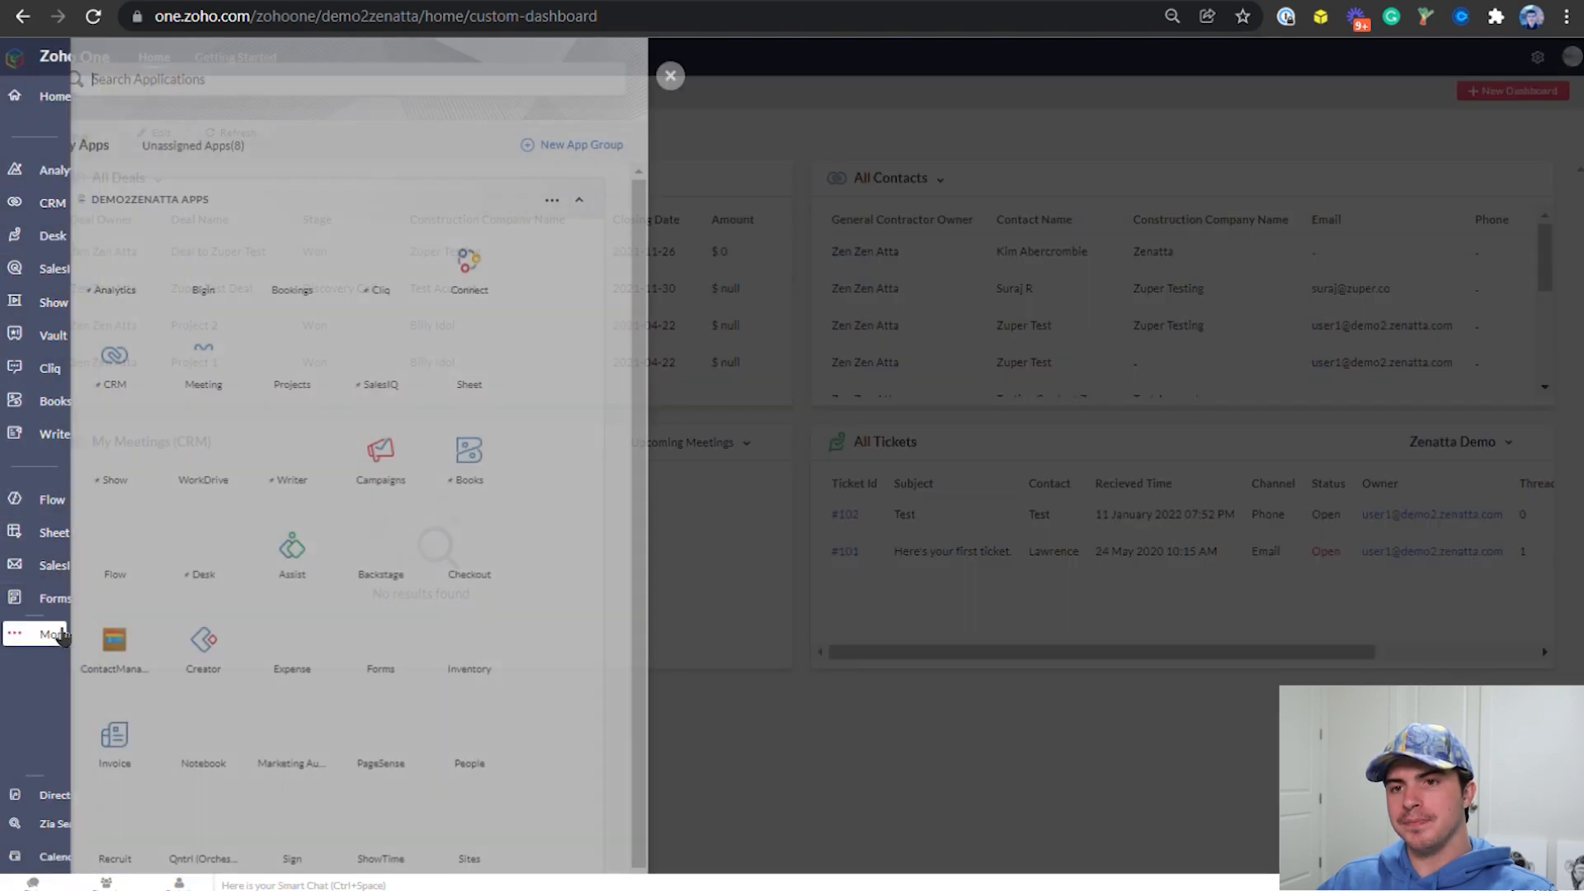
left_click(28, 605)
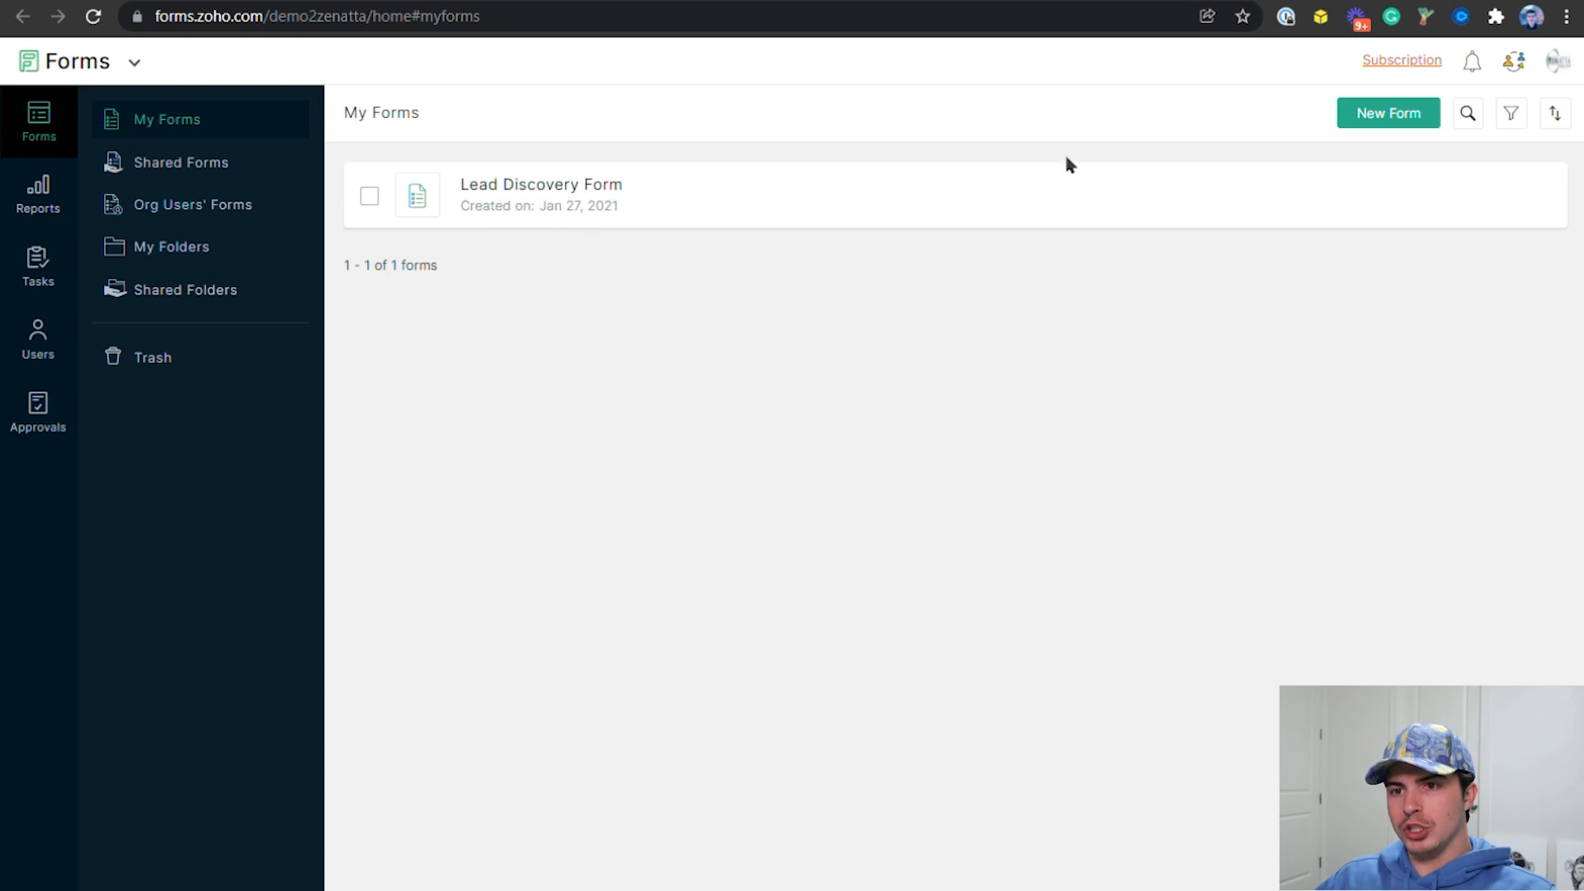
Preview the Lead Discovery Form, and open it for editing to view its Zoho CRM integration and field mapping
left_click(566, 195)
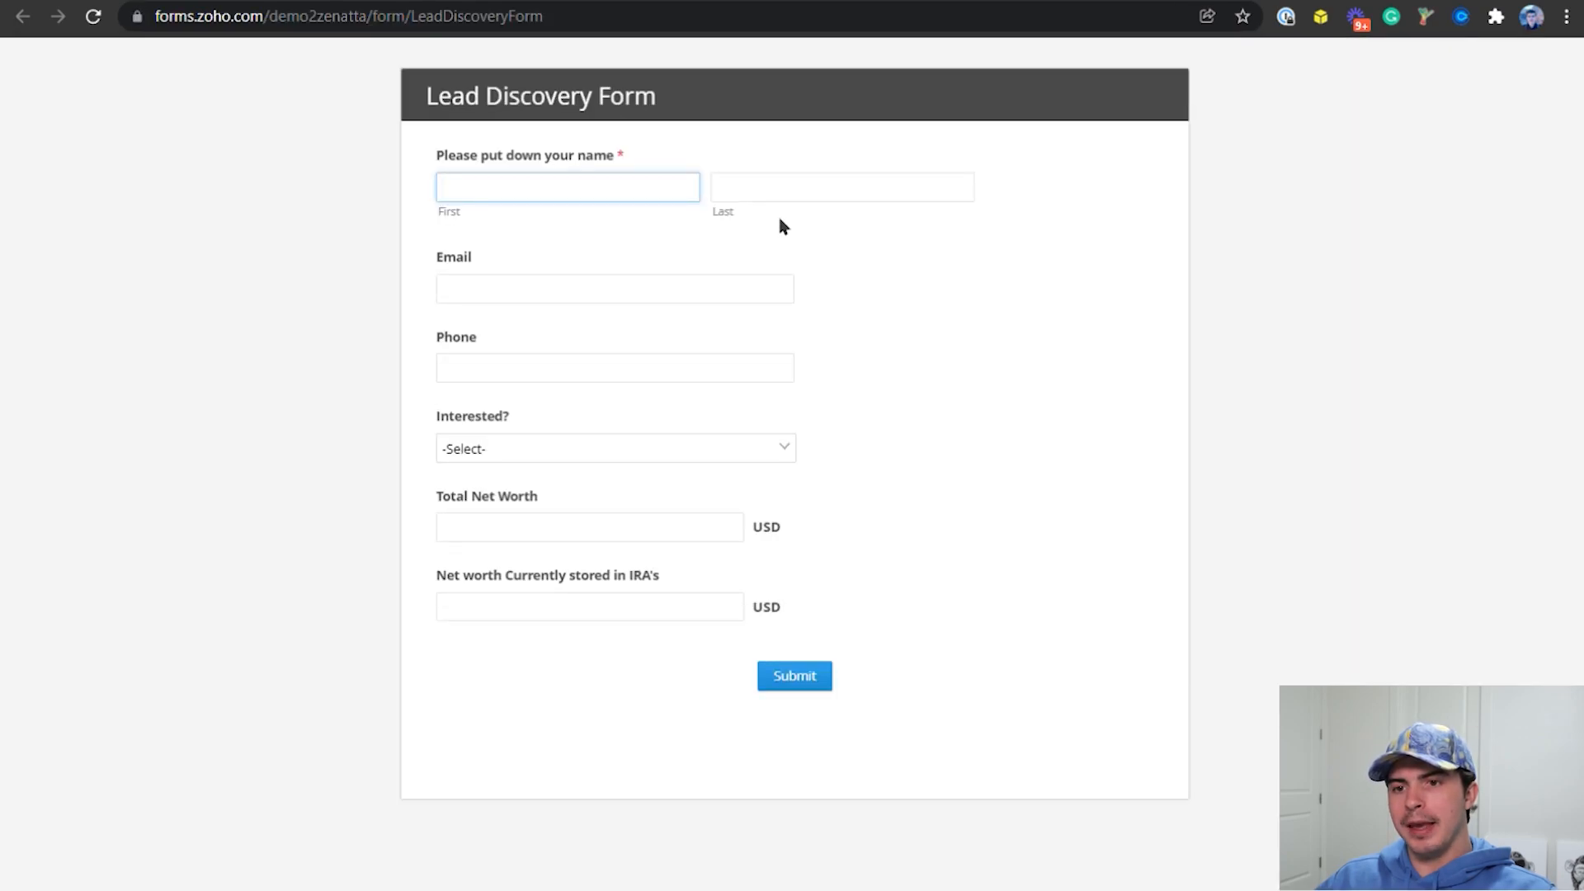
left_click(606, 1)
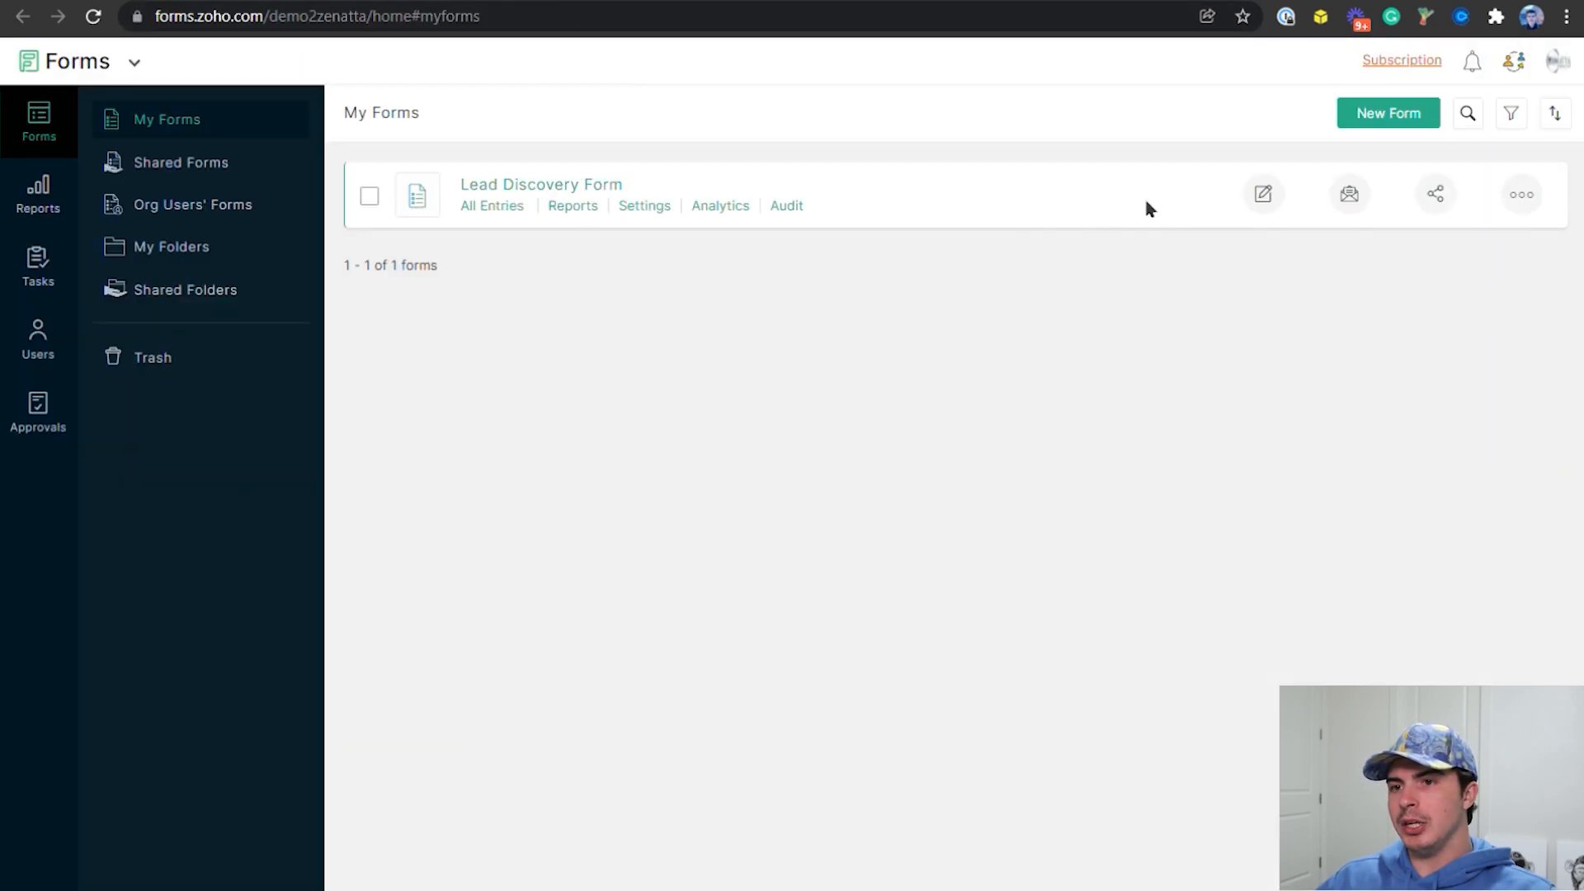
left_click(1266, 195)
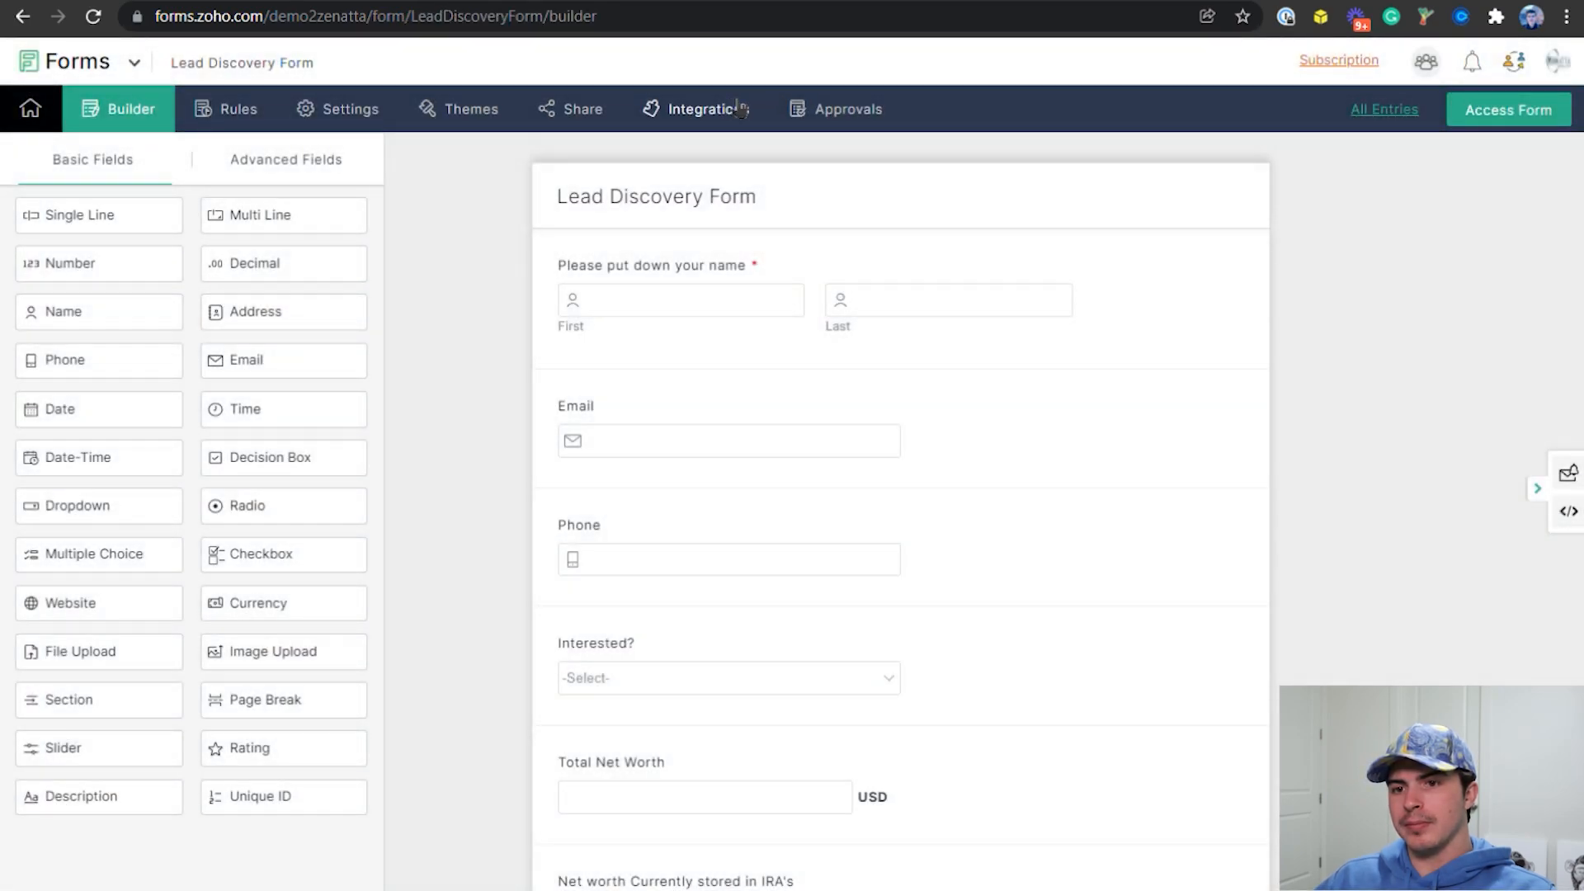
left_click(702, 122)
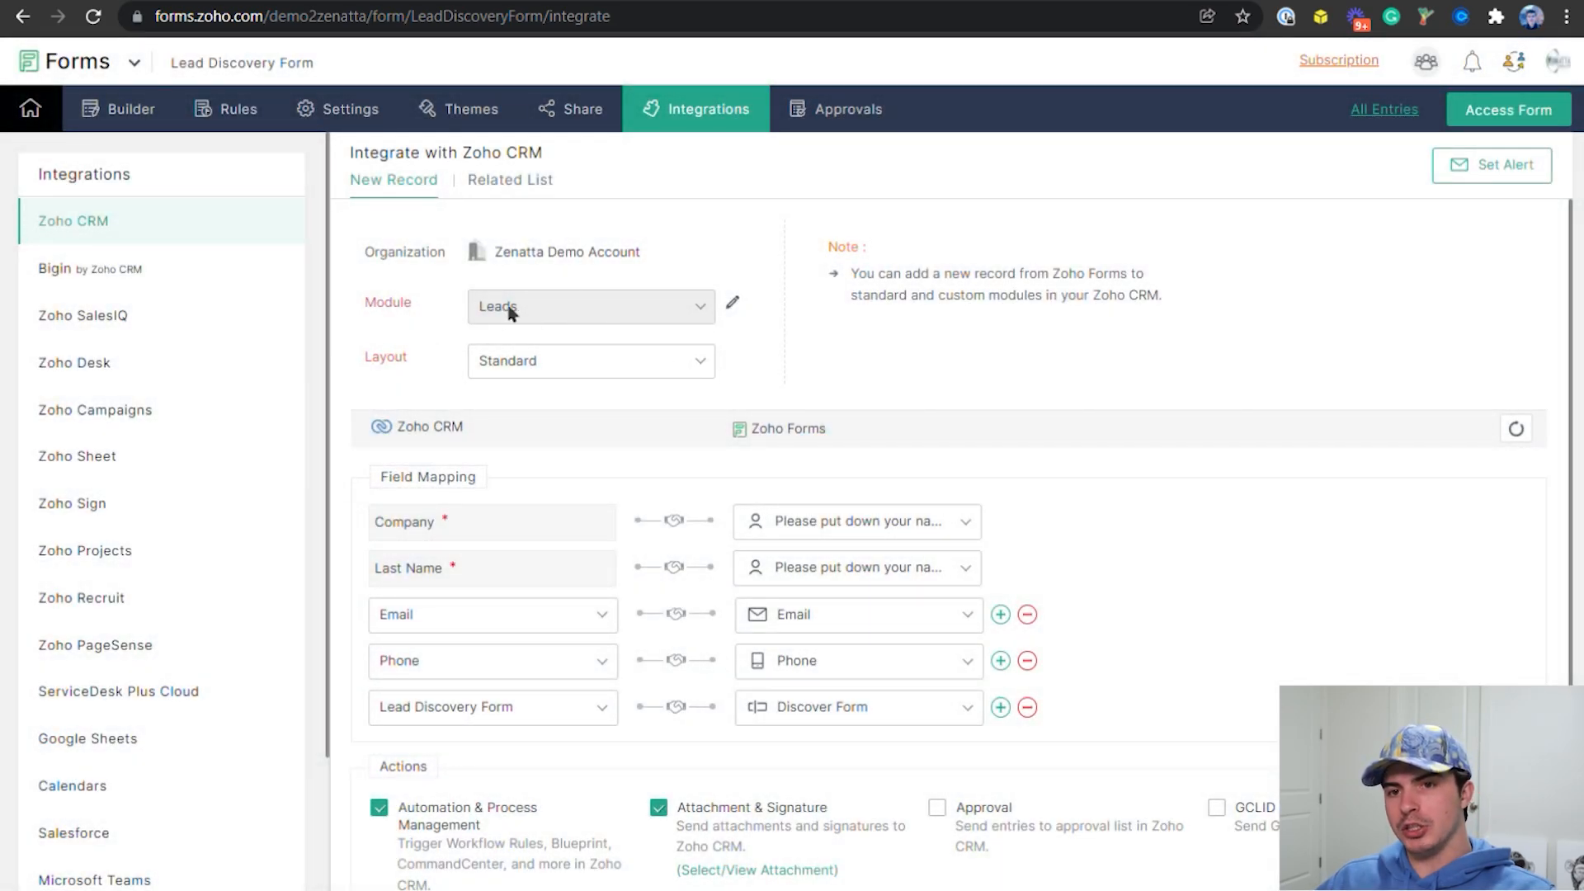
View the Lead Discovery Form's sharing options and examine its iframe and JavaScript embed codes
left_click(578, 122)
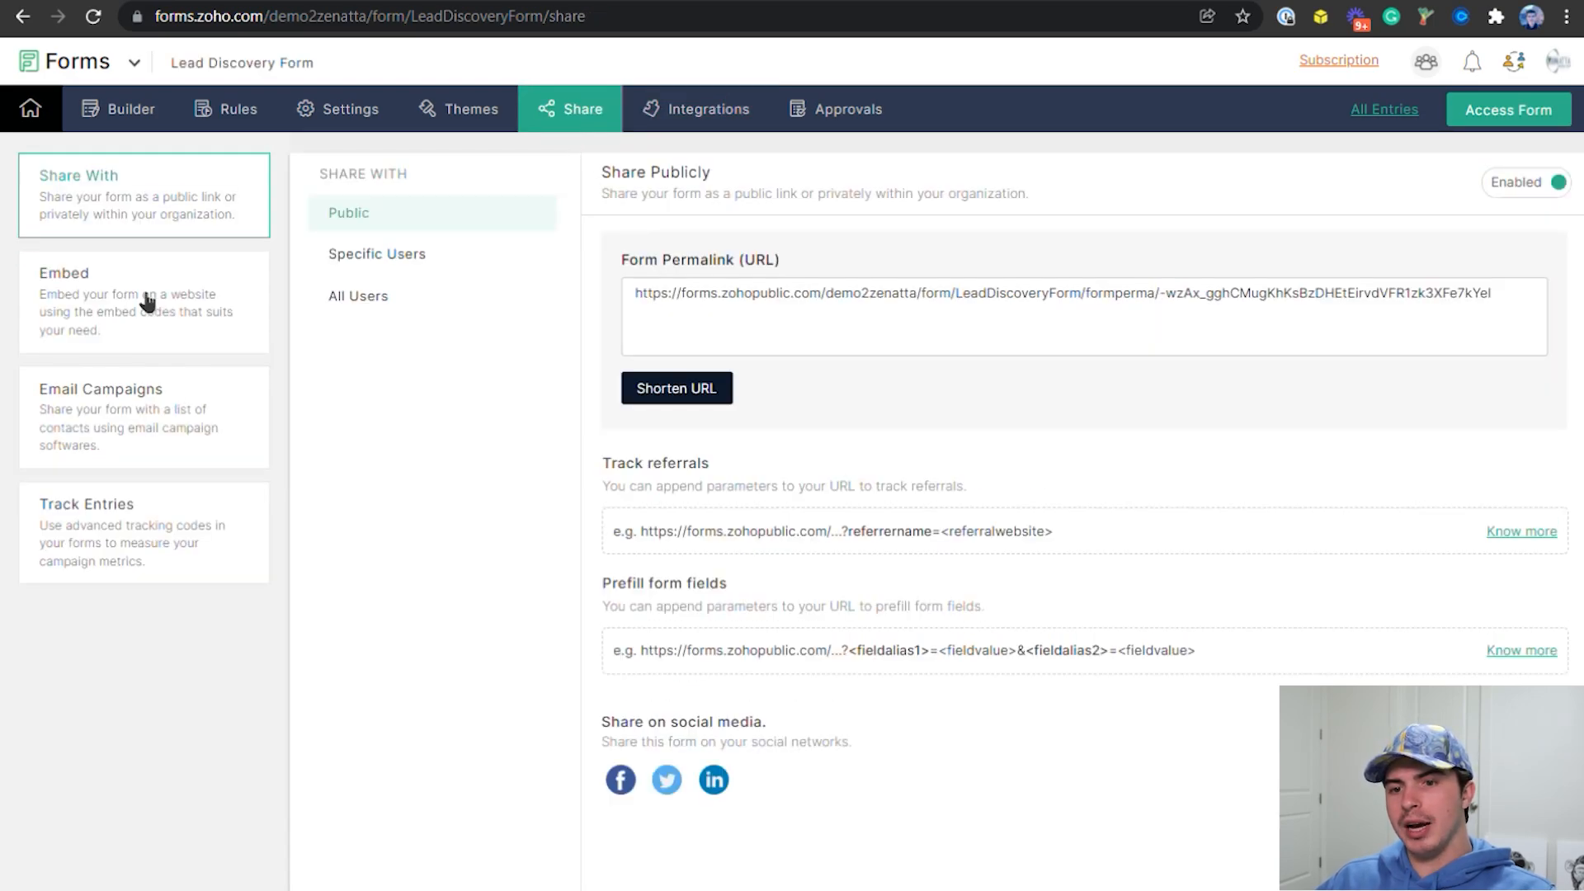
left_click(147, 305)
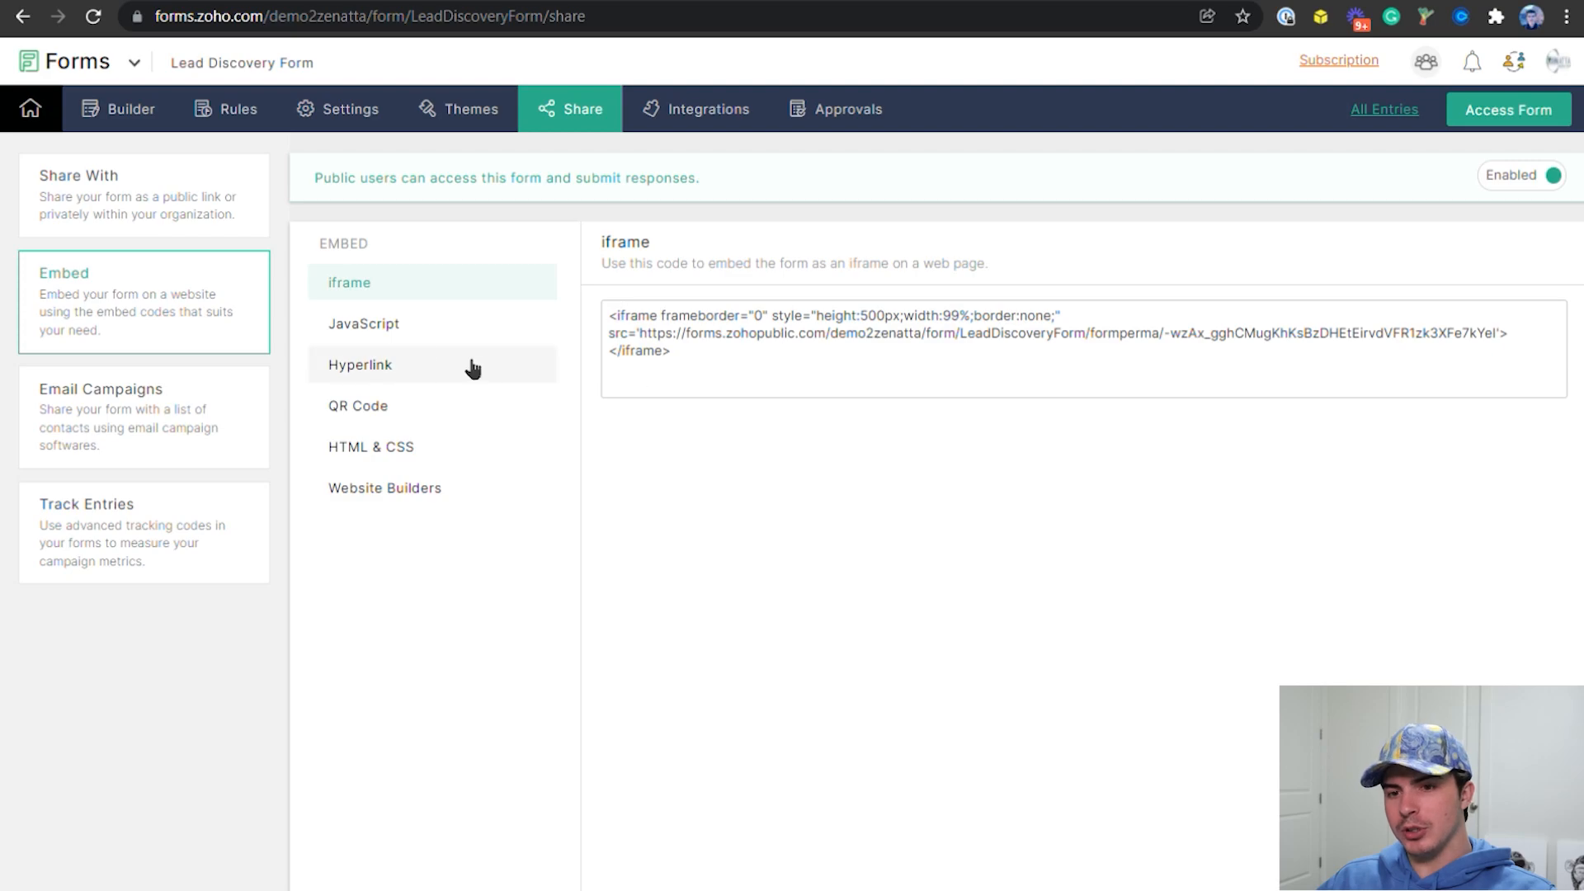
left_click(410, 329)
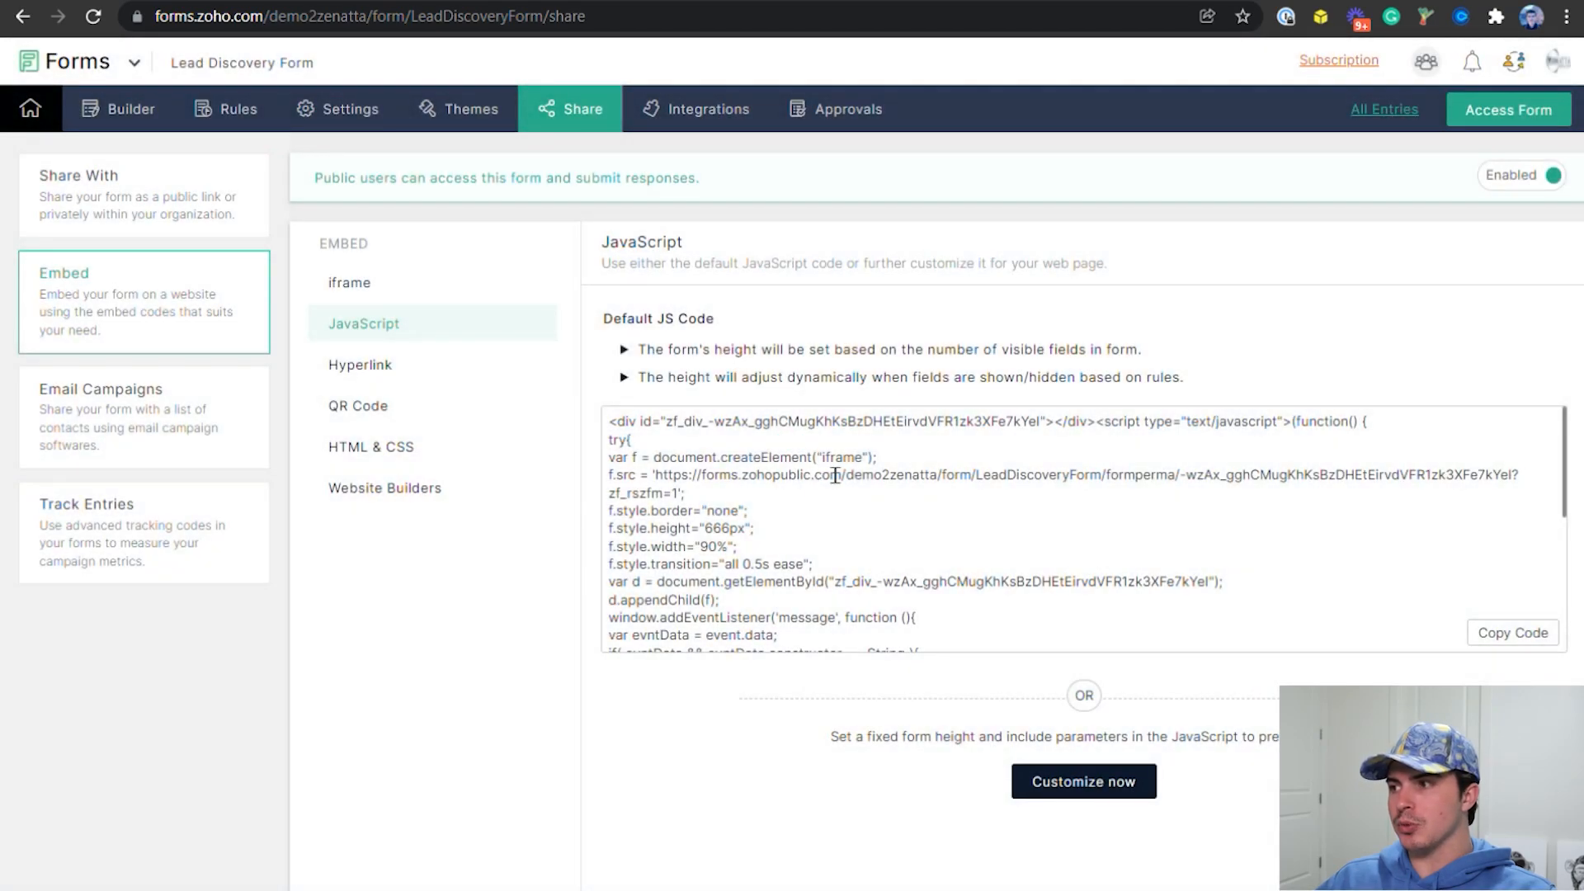
scroll(920, 611, "down", 4)
scroll(923, 607, "up", 4)
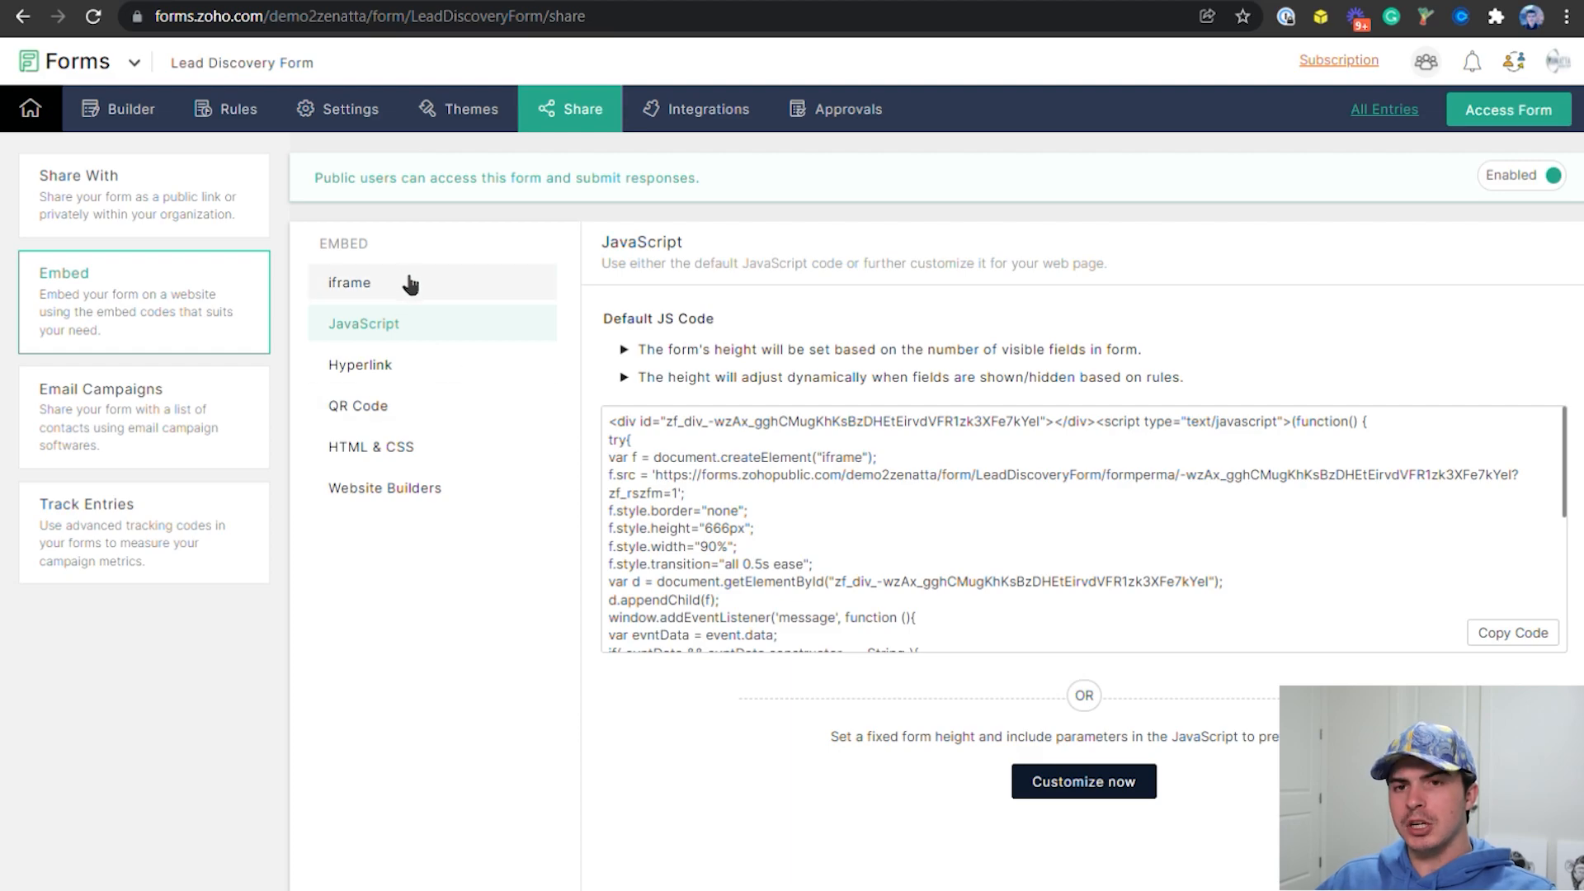
Return to Zoho One, switch to CRM and open the example lead in the Leads module
left_click(323, 1)
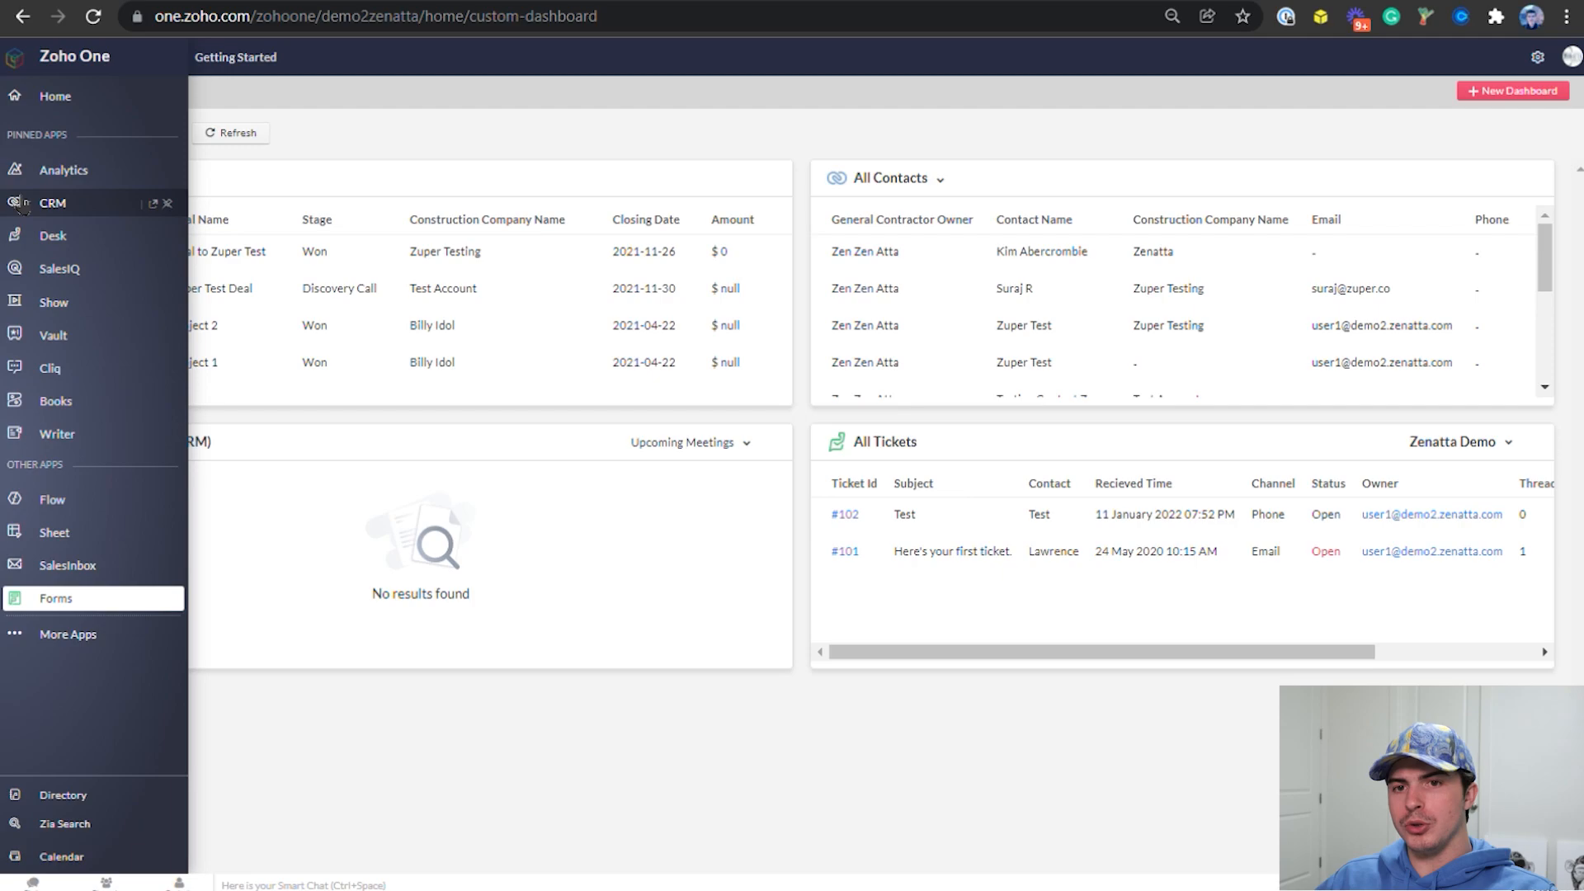
left_click(20, 204)
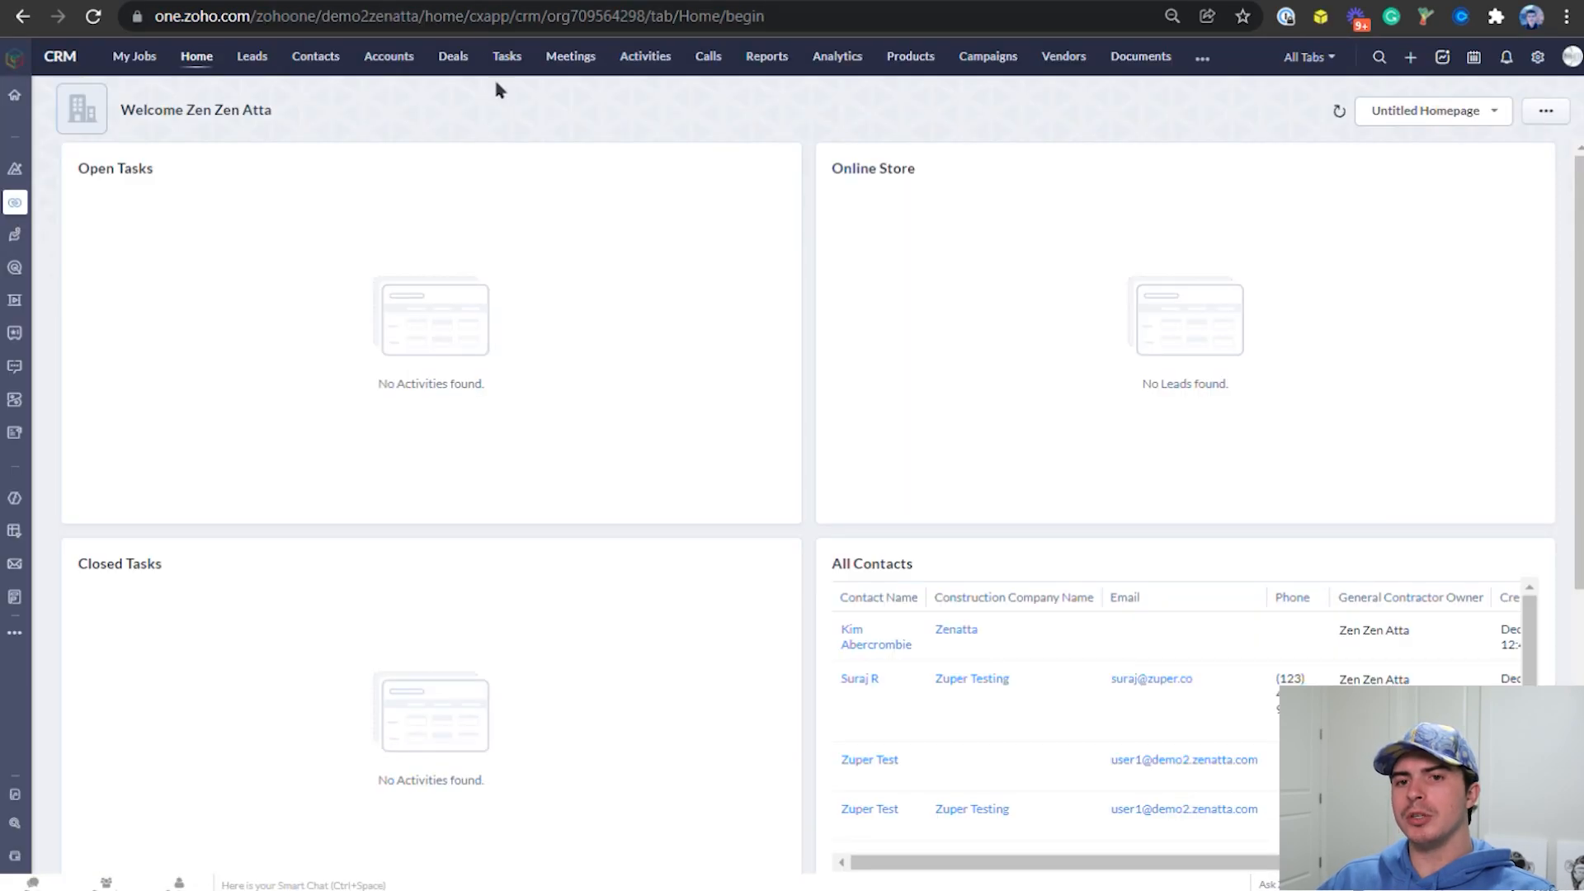
left_click(251, 57)
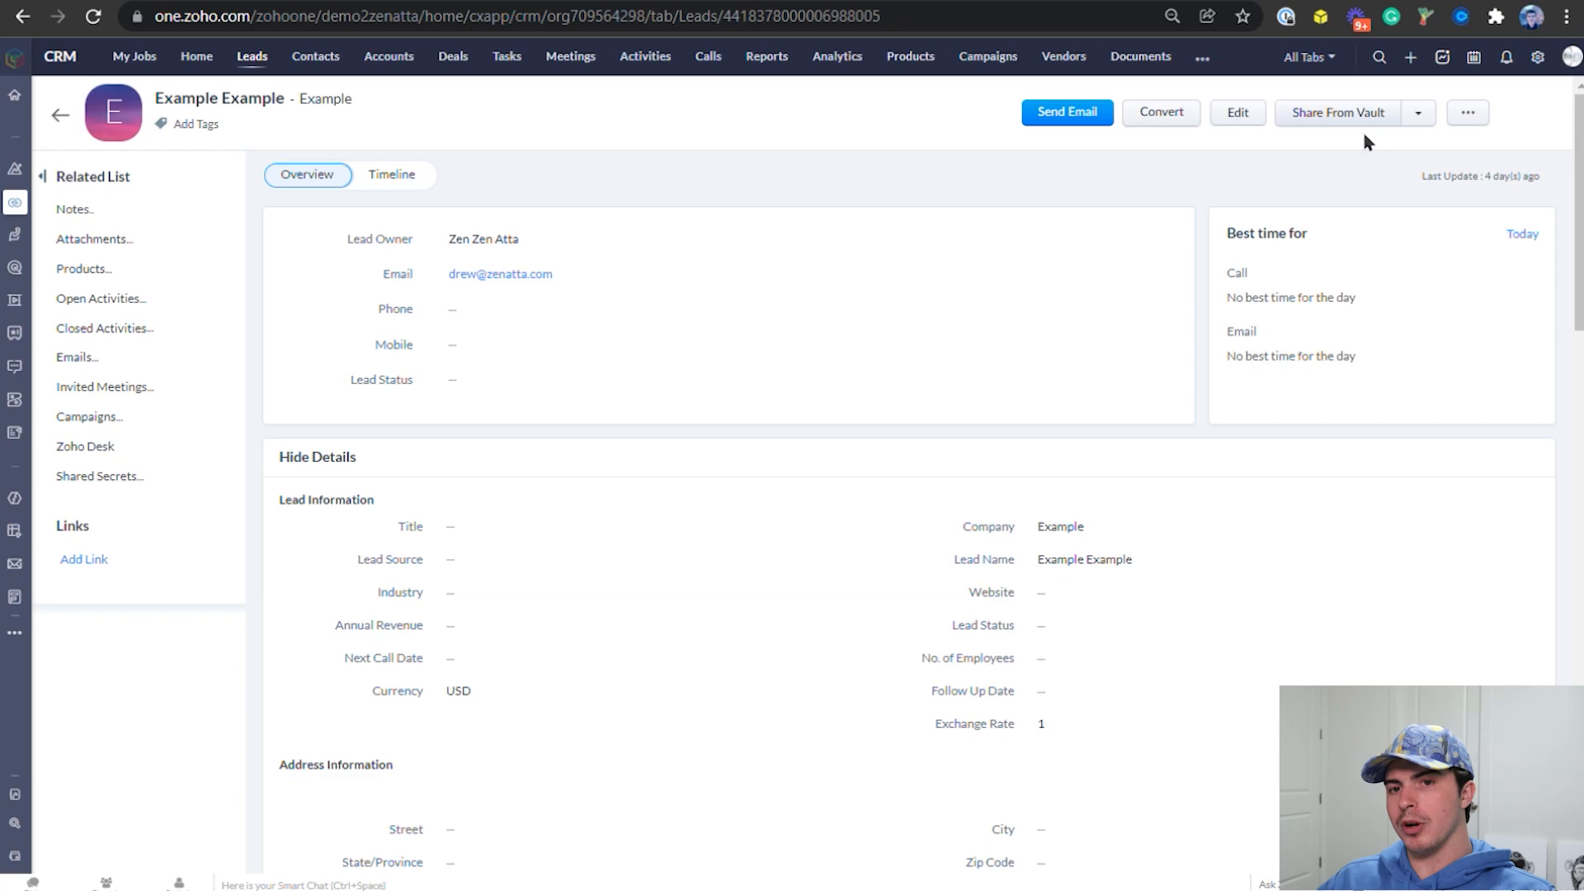
From the example lead's conversion page, open Lead Conversion Mapping and examine how lead fields map to accounts, contacts and deals
left_click(1177, 110)
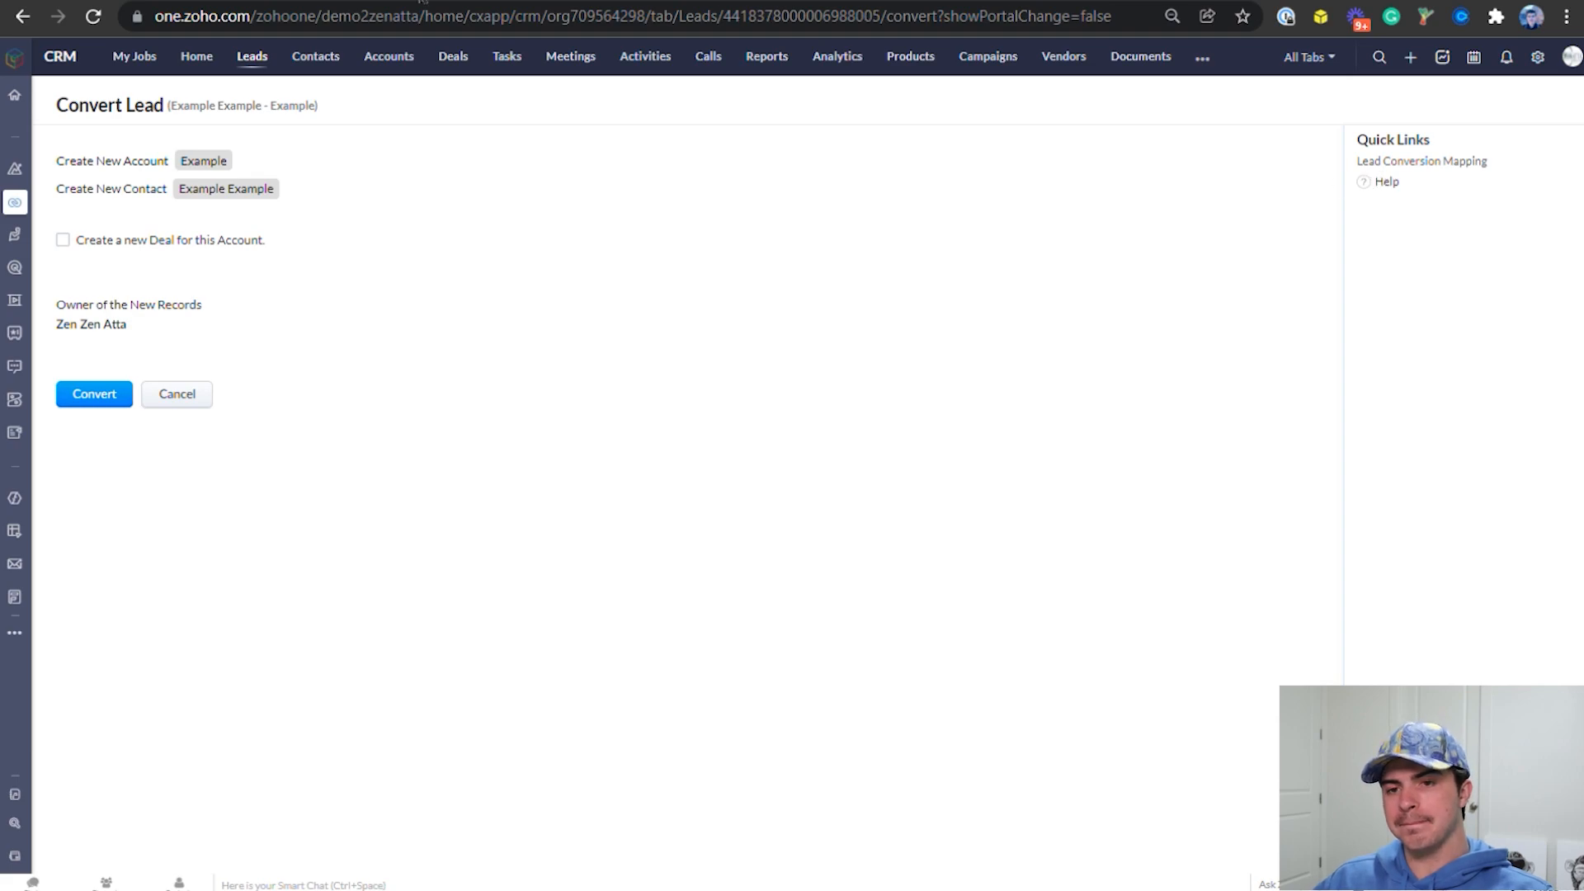
left_click(1421, 160)
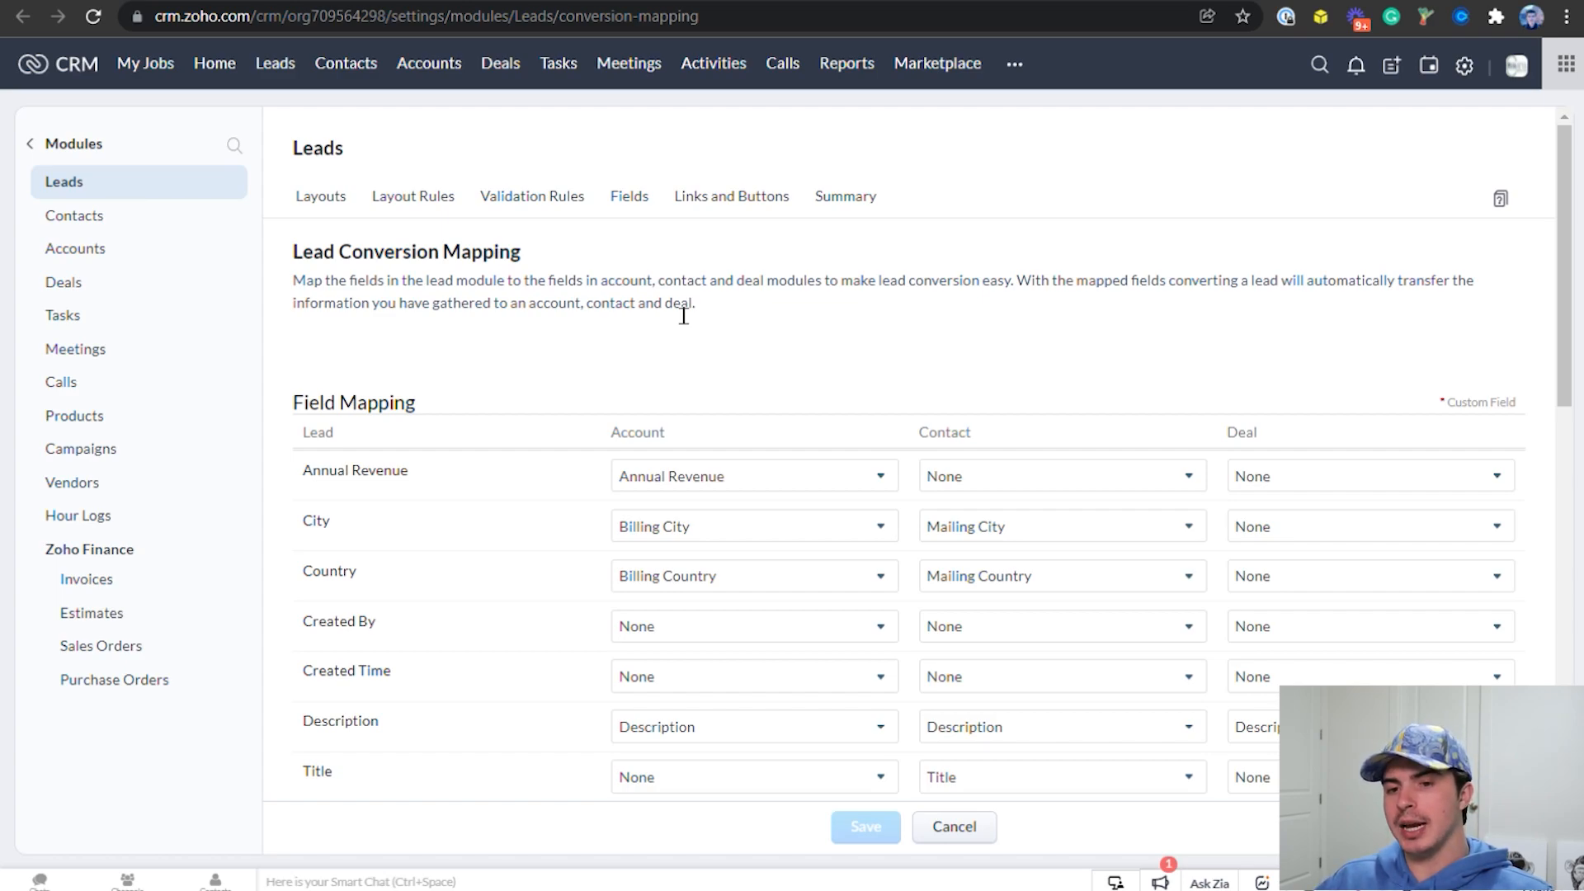
scroll(683, 316, "down", 10)
scroll(329, 499, "down", 3)
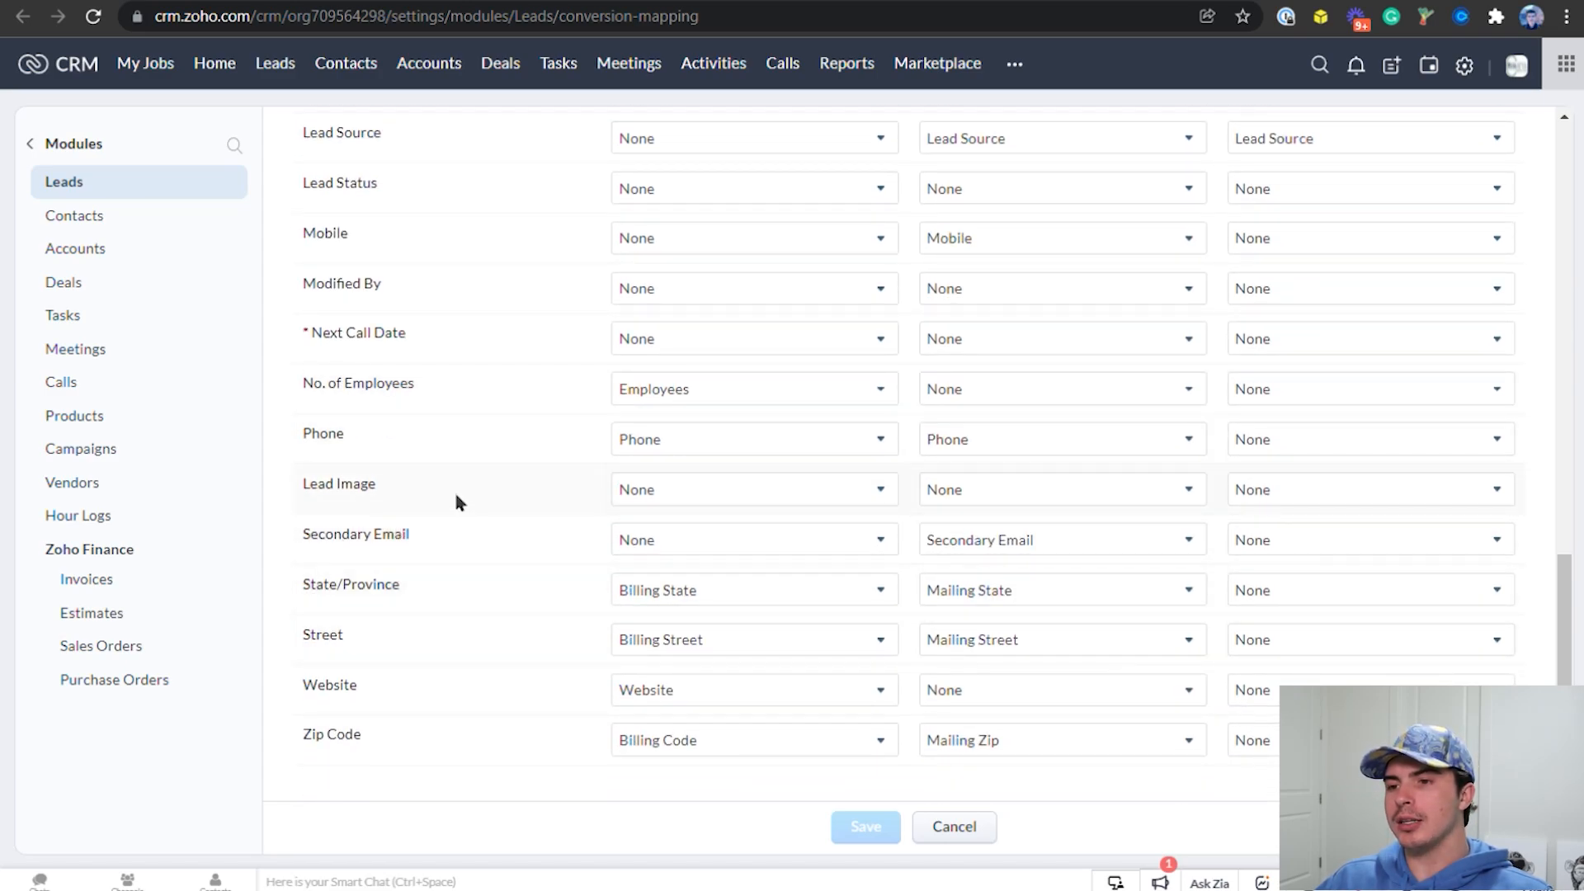
scroll(477, 462, "up", 10)
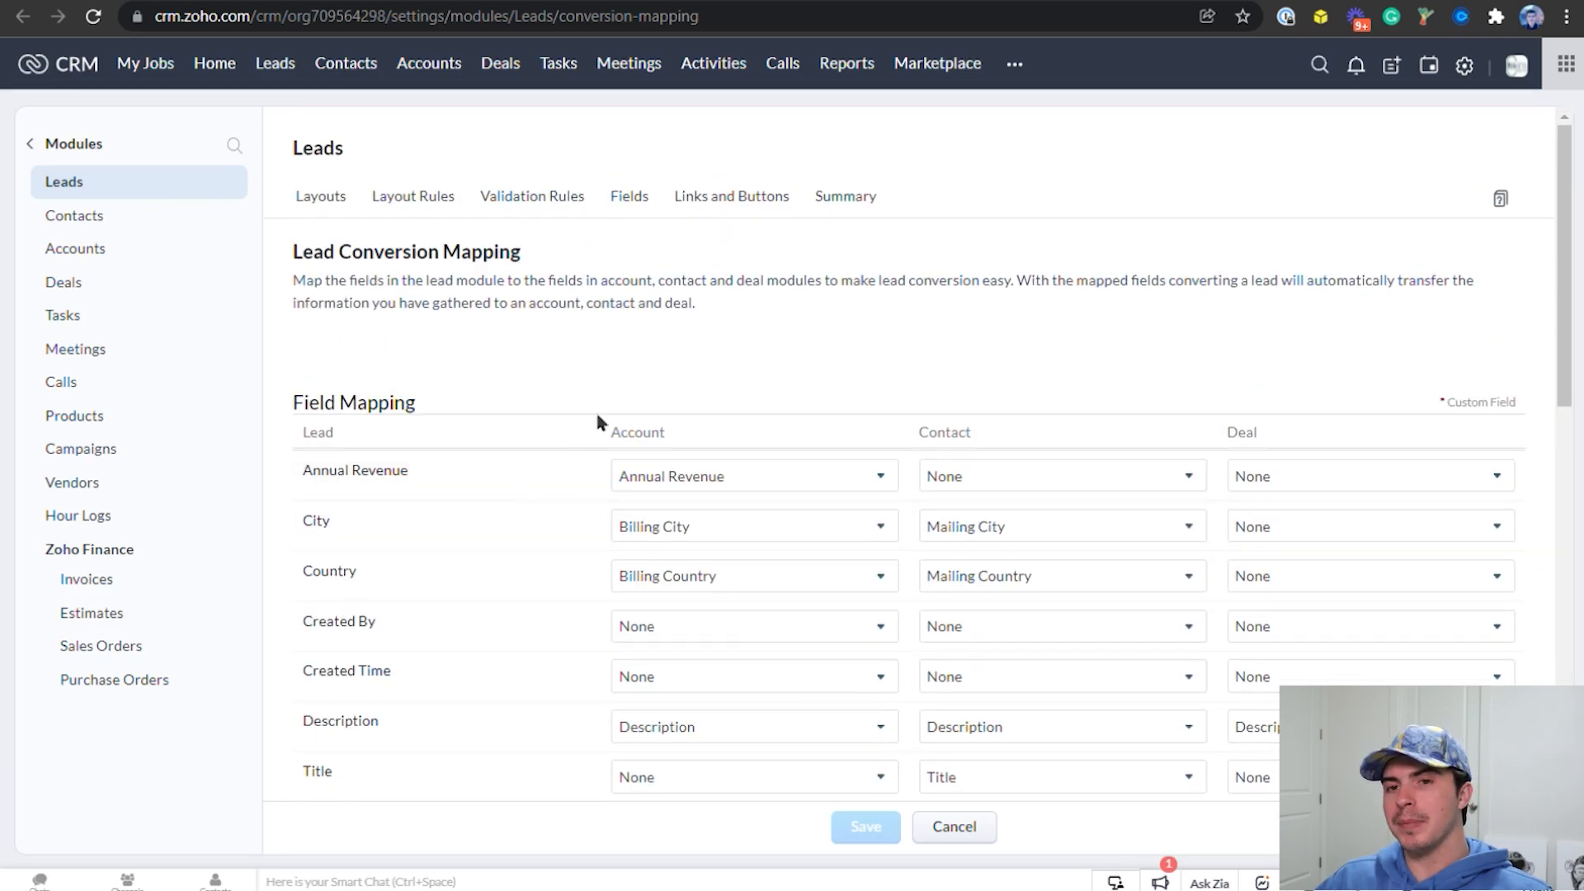
Convert the example lead from the Leads module, including a new deal for its account with closing date Jan 26, 2022
left_click(275, 64)
left_click(462, 242)
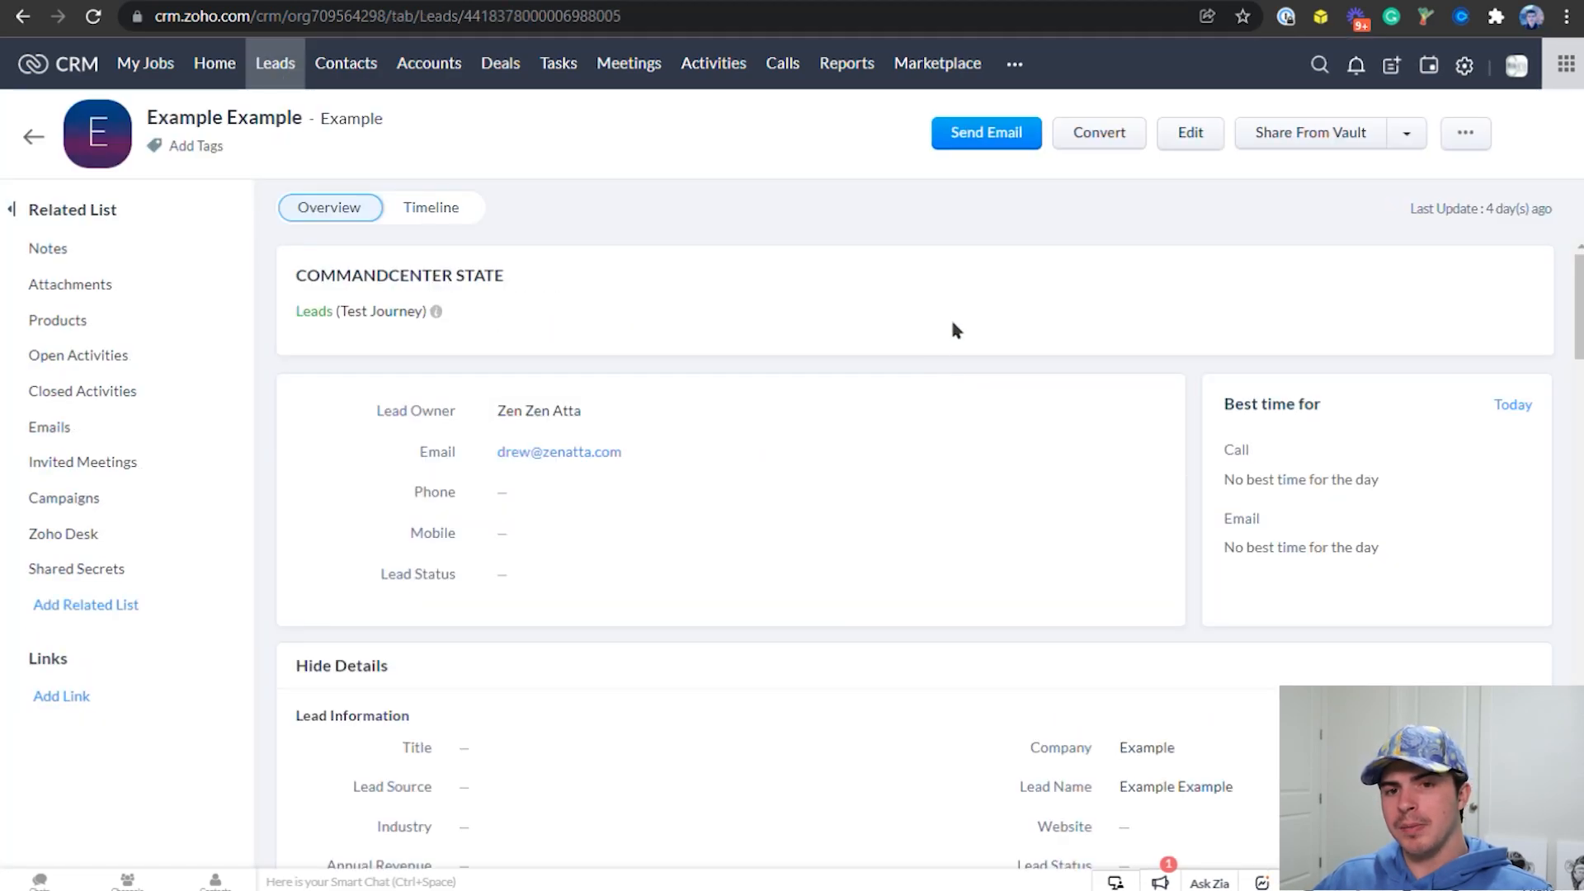
left_click(1118, 138)
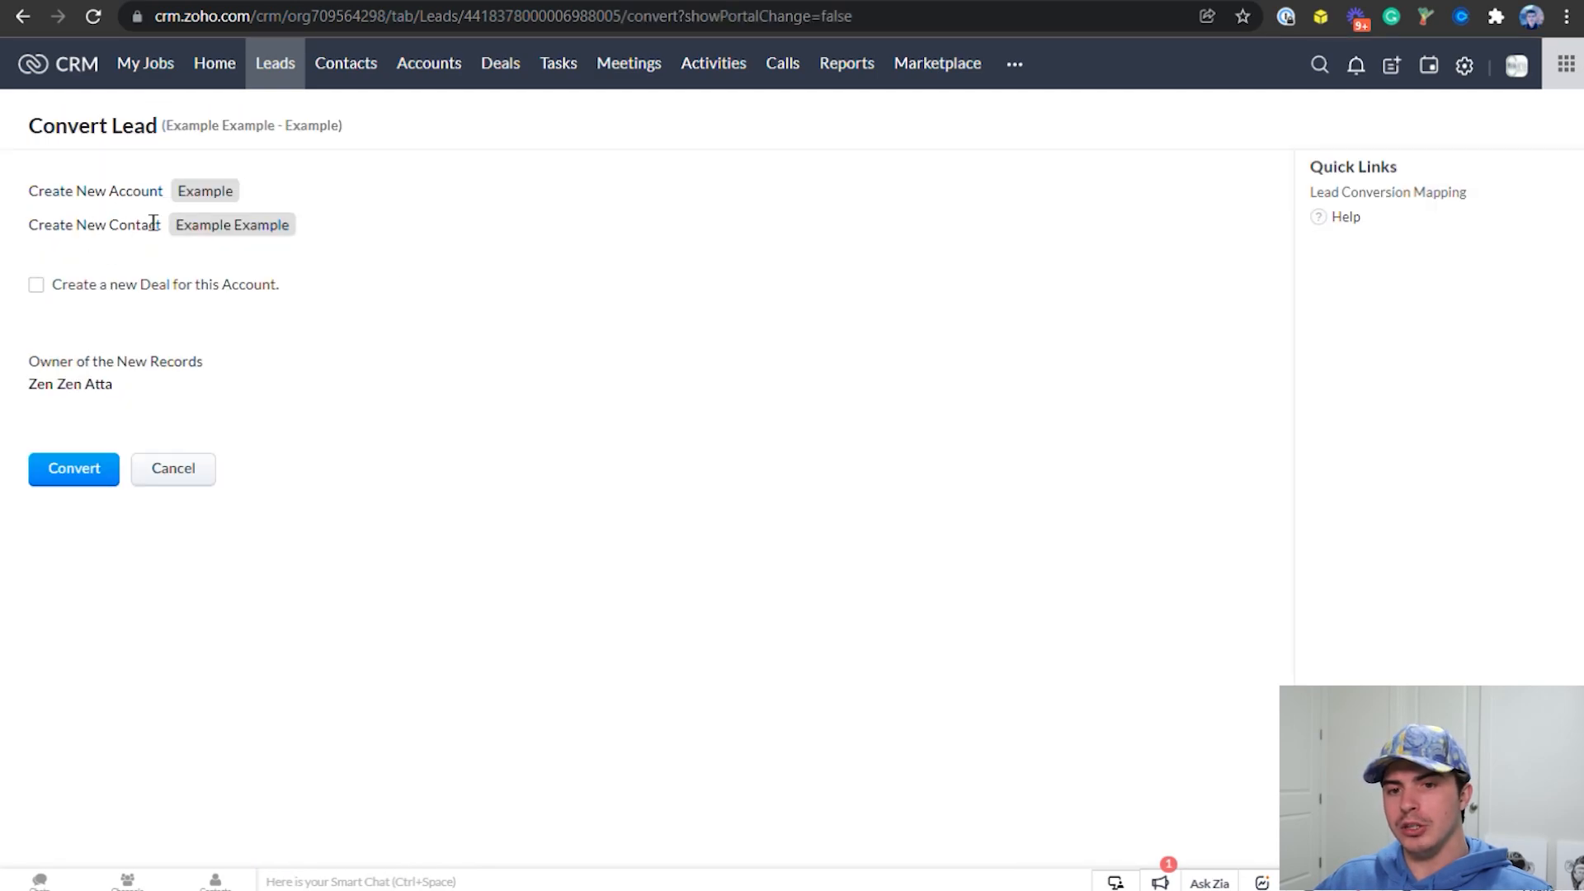
left_click(46, 285)
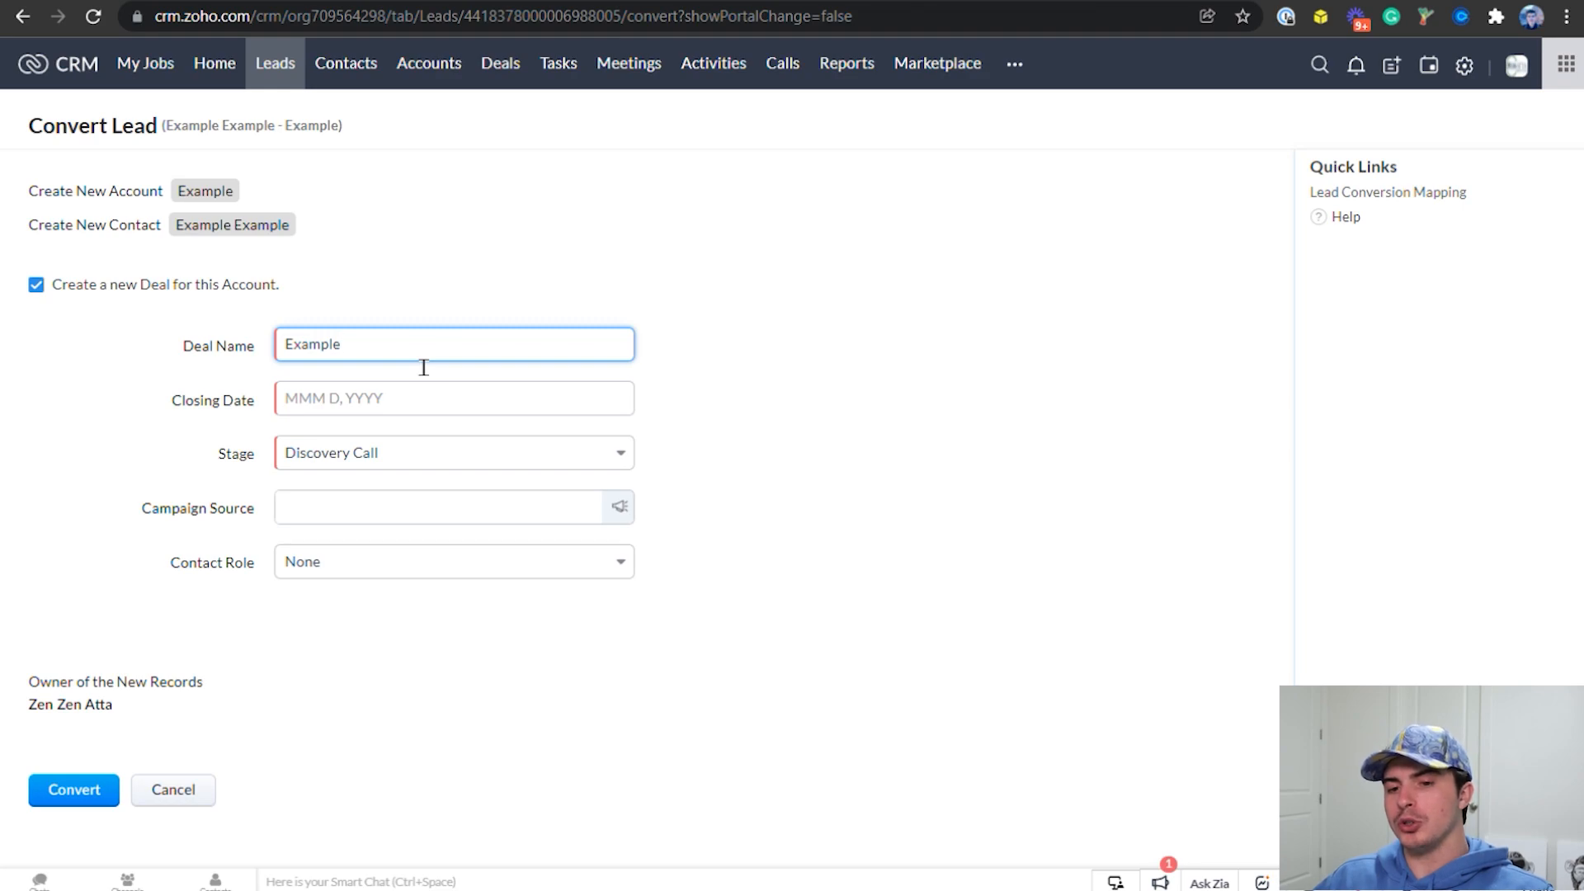
left_click(413, 412)
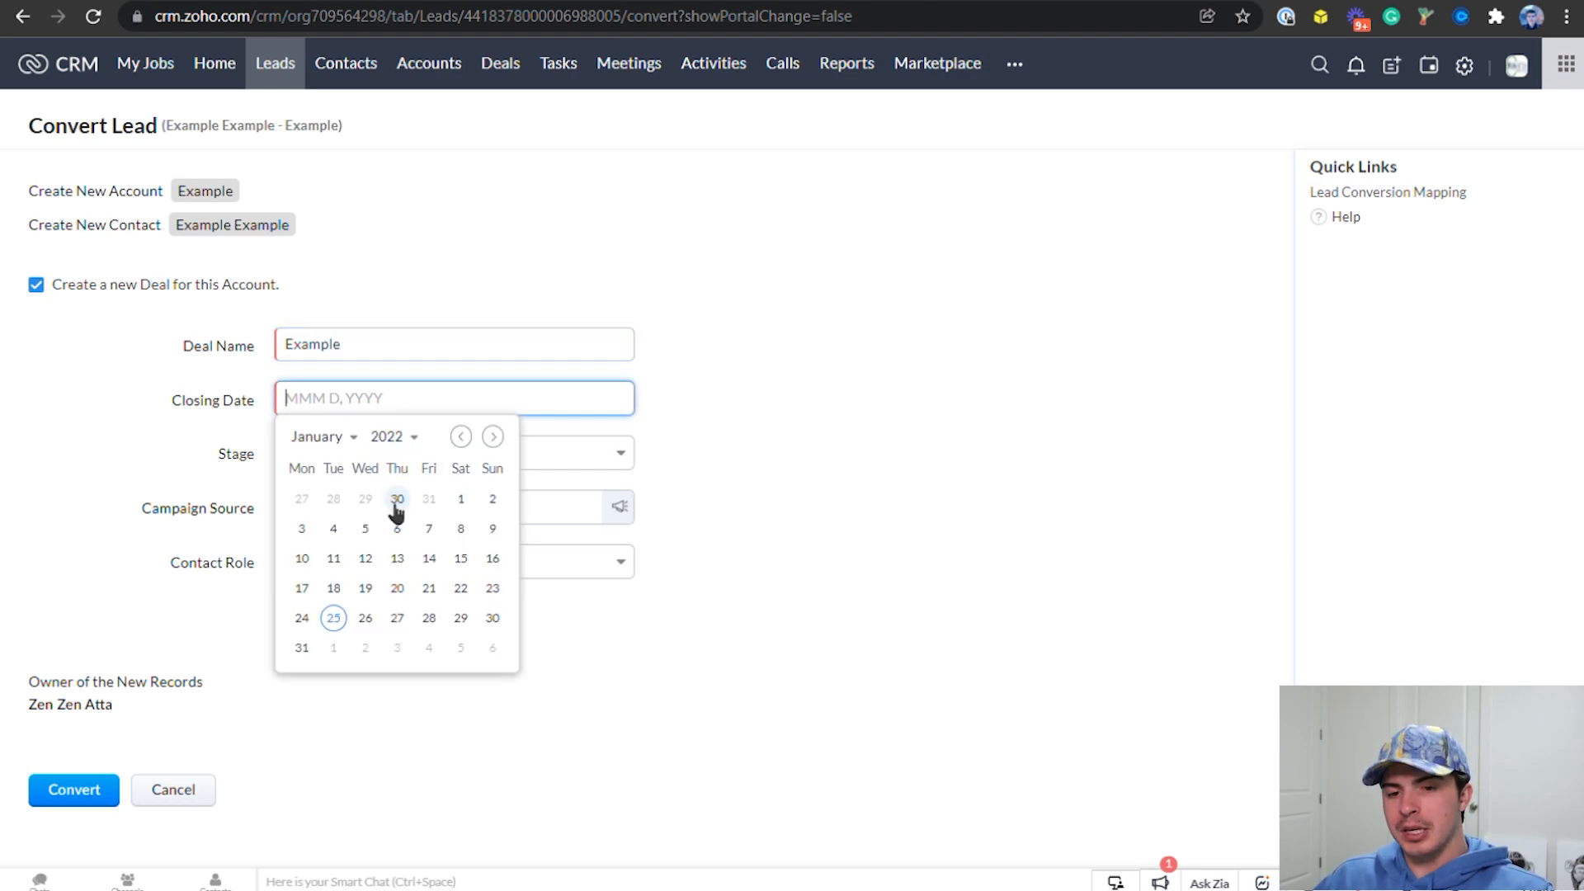
left_click(371, 615)
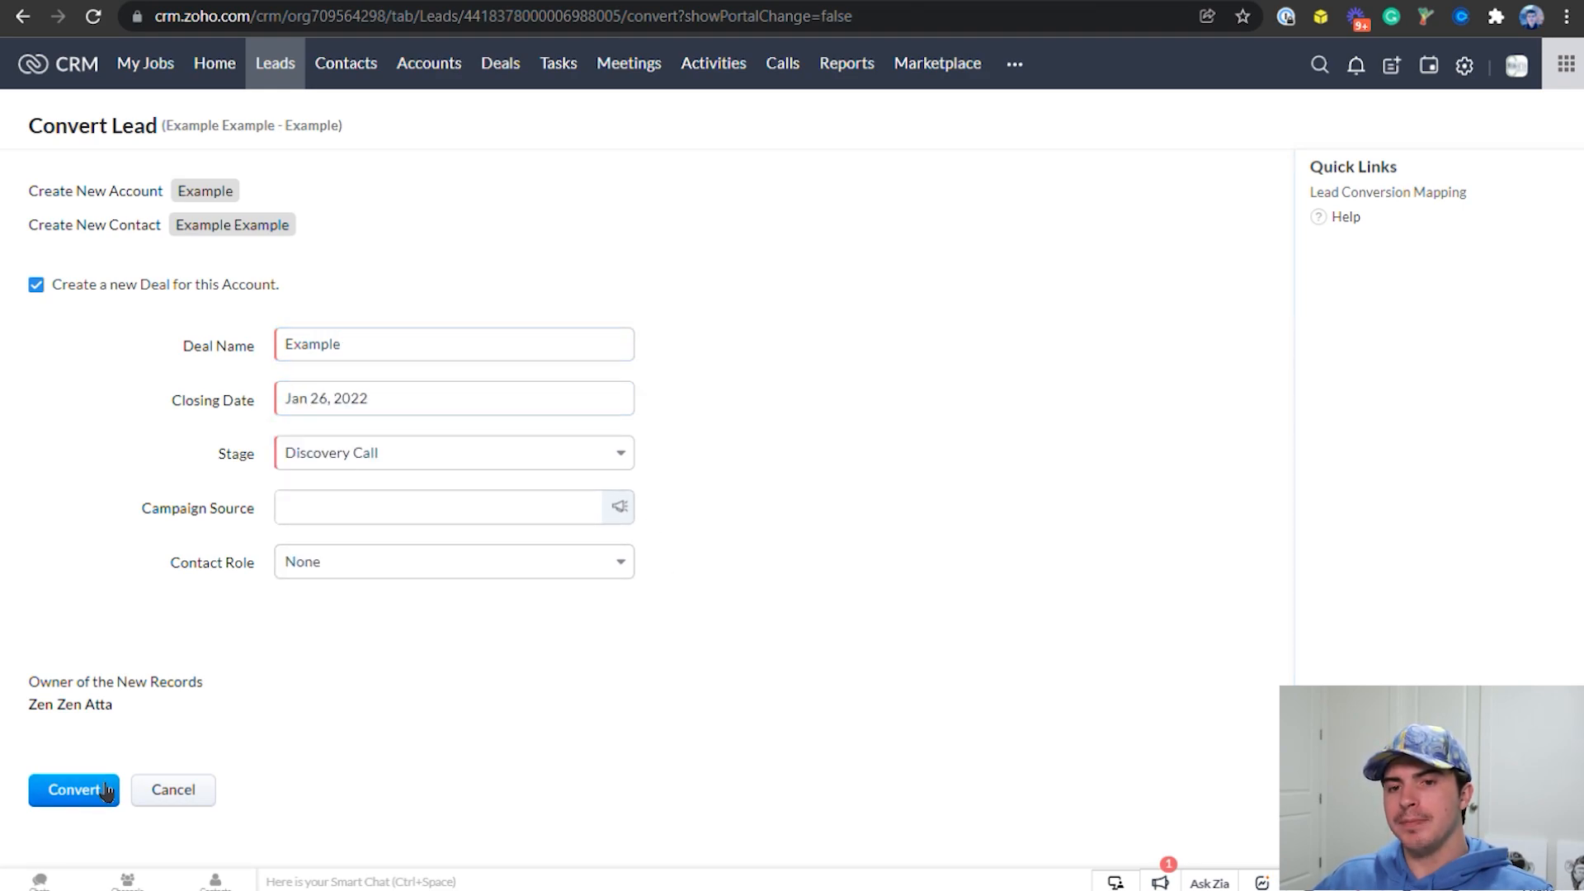
left_click(78, 790)
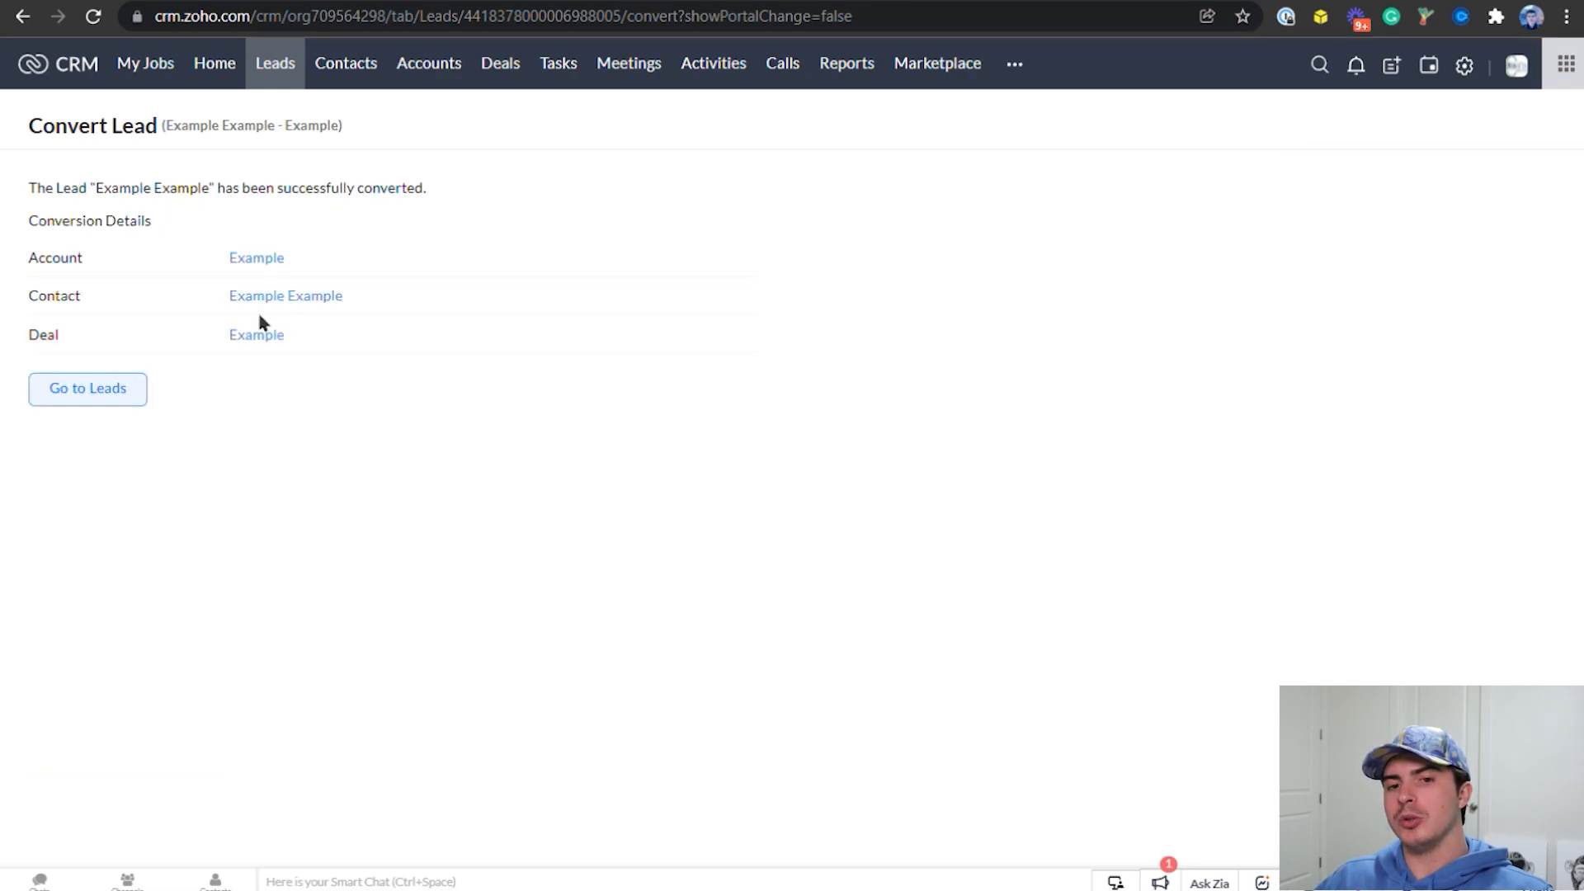
Open the deal created by the conversion and examine its deal information and linked company and contractor fields
left_click(264, 337)
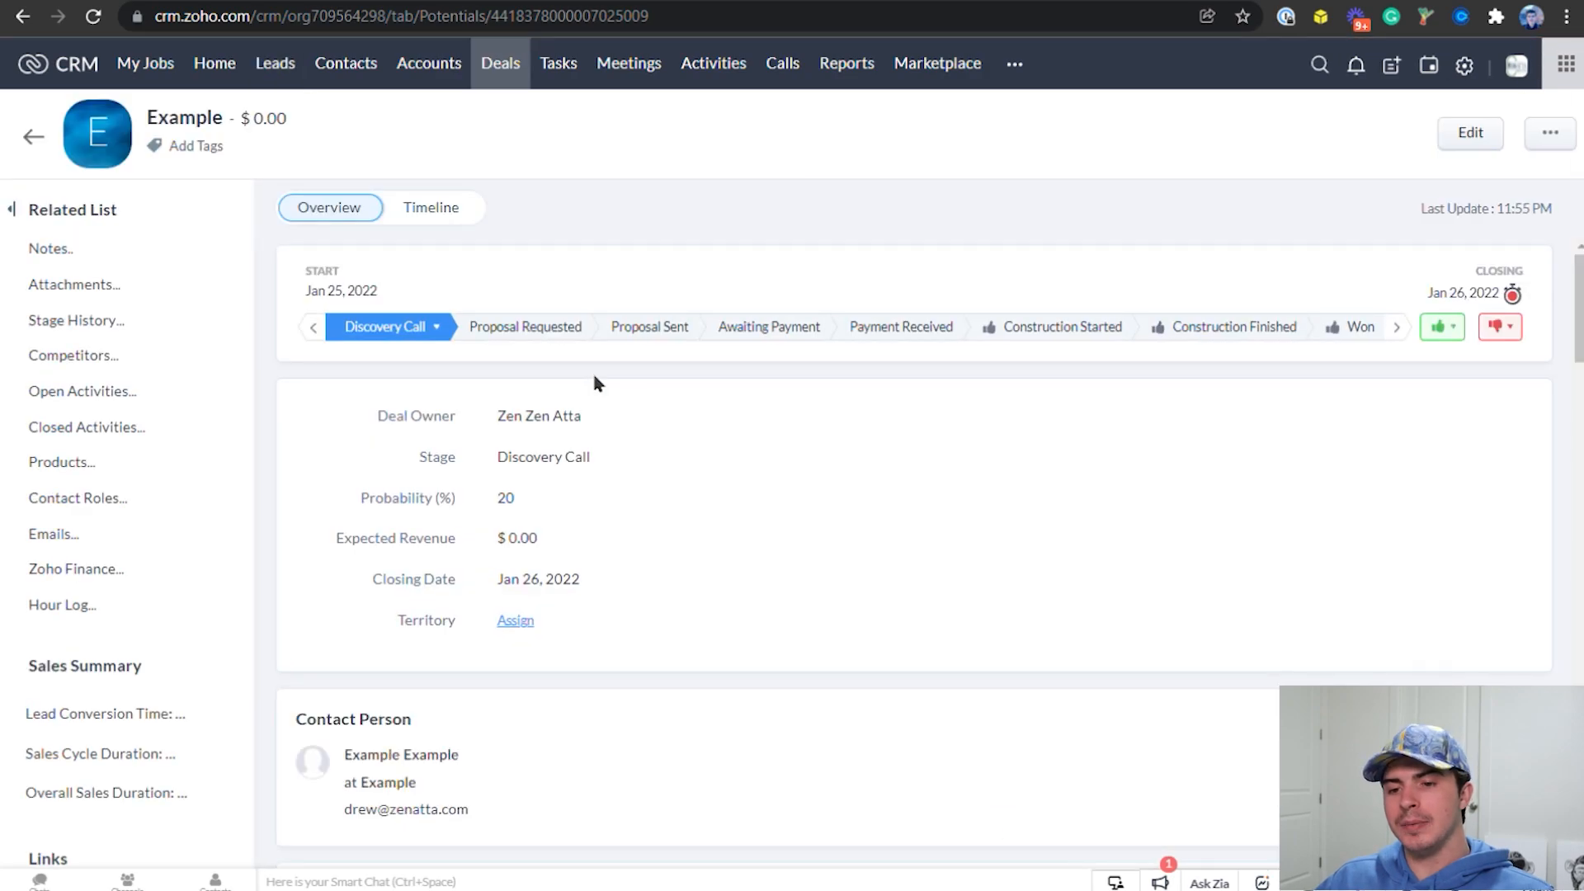
scroll(767, 429, "down", 8)
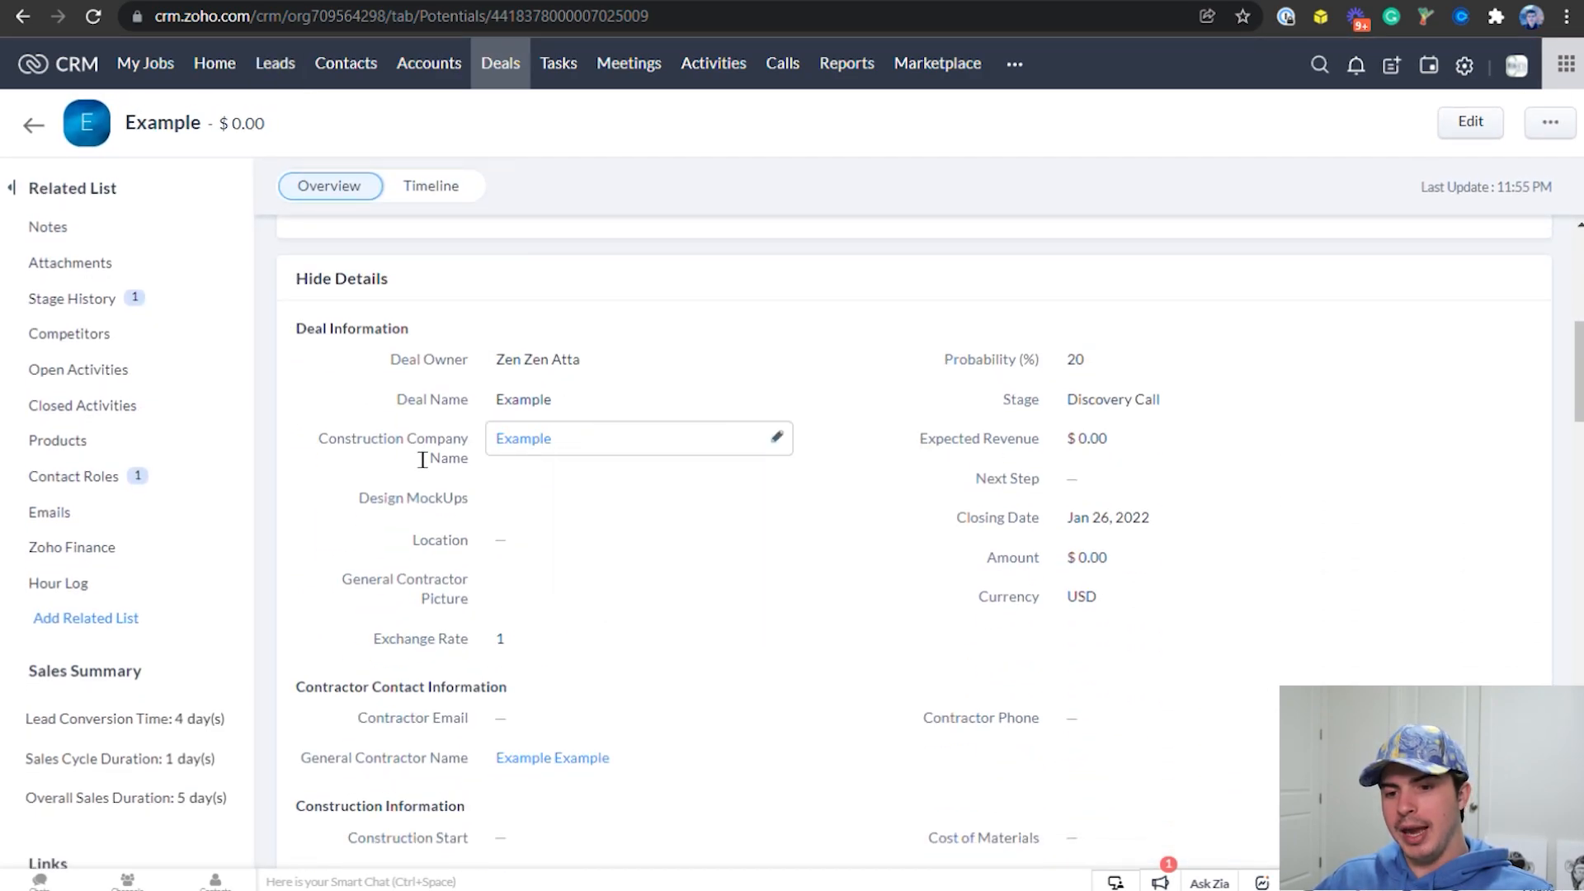
mouse_move(521, 754)
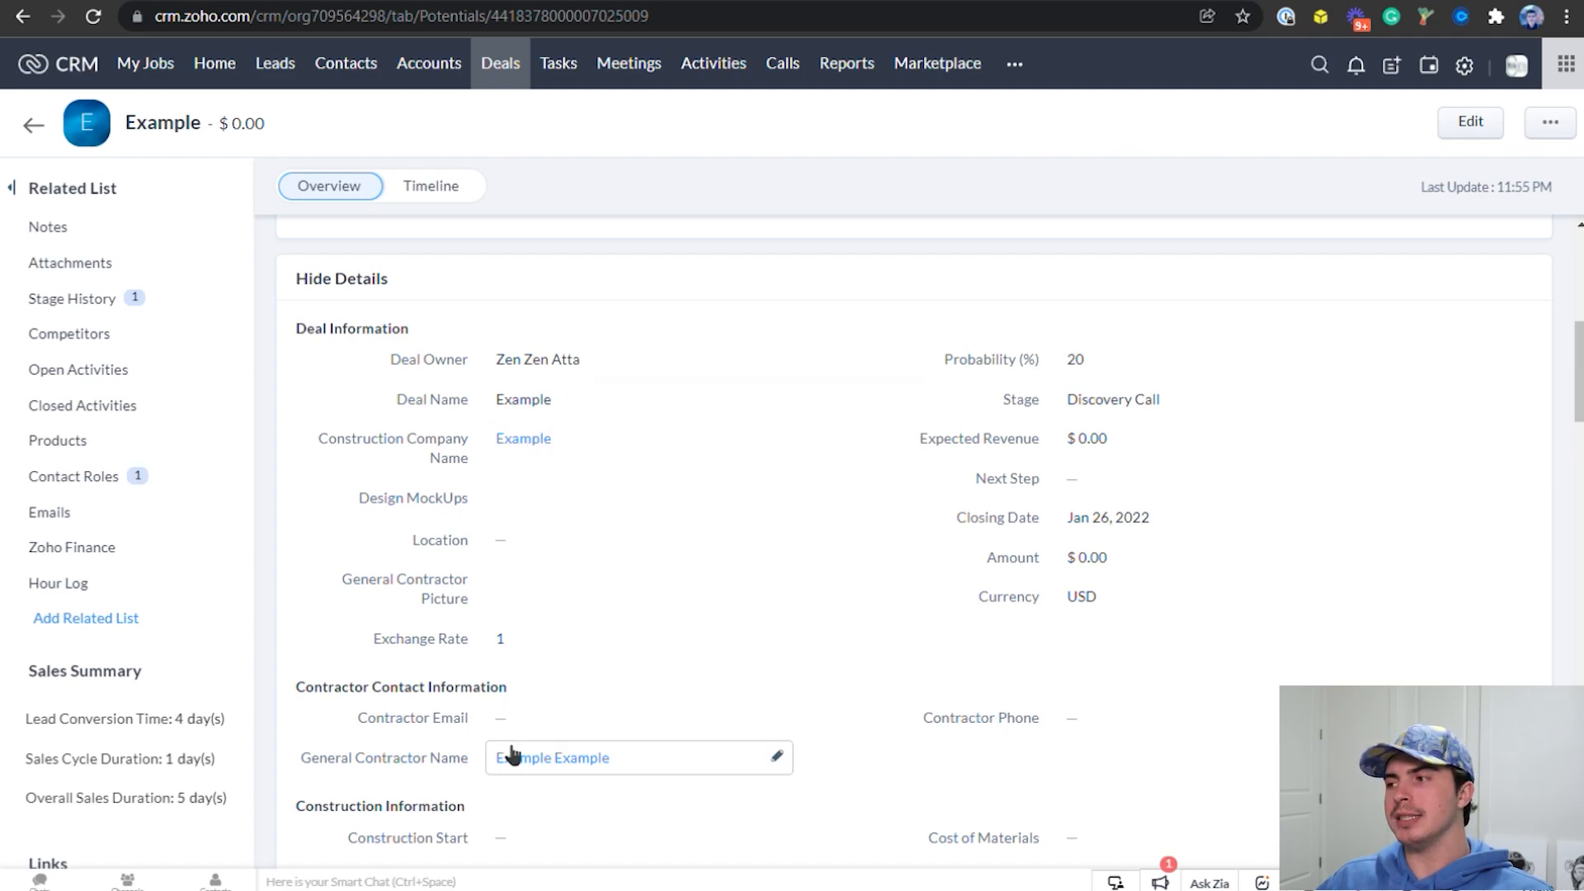